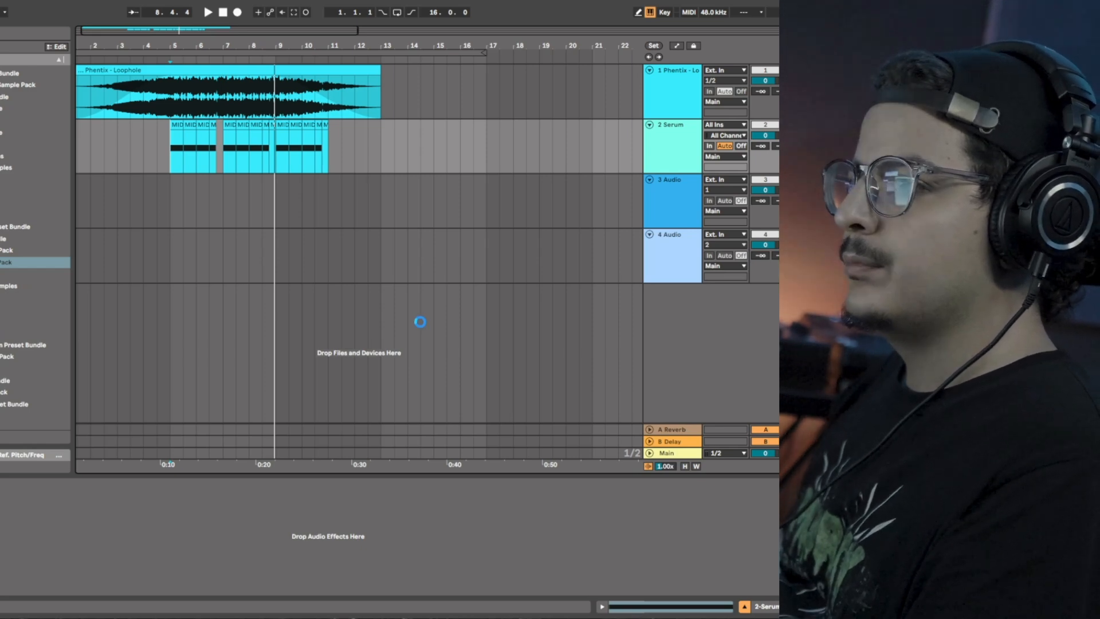
Open the Serum instrument and review its FX and oscillator pages.
{"action": "left_click_drag", "start_coordinate": [1031, 75], "coordinate": [276, 65]}
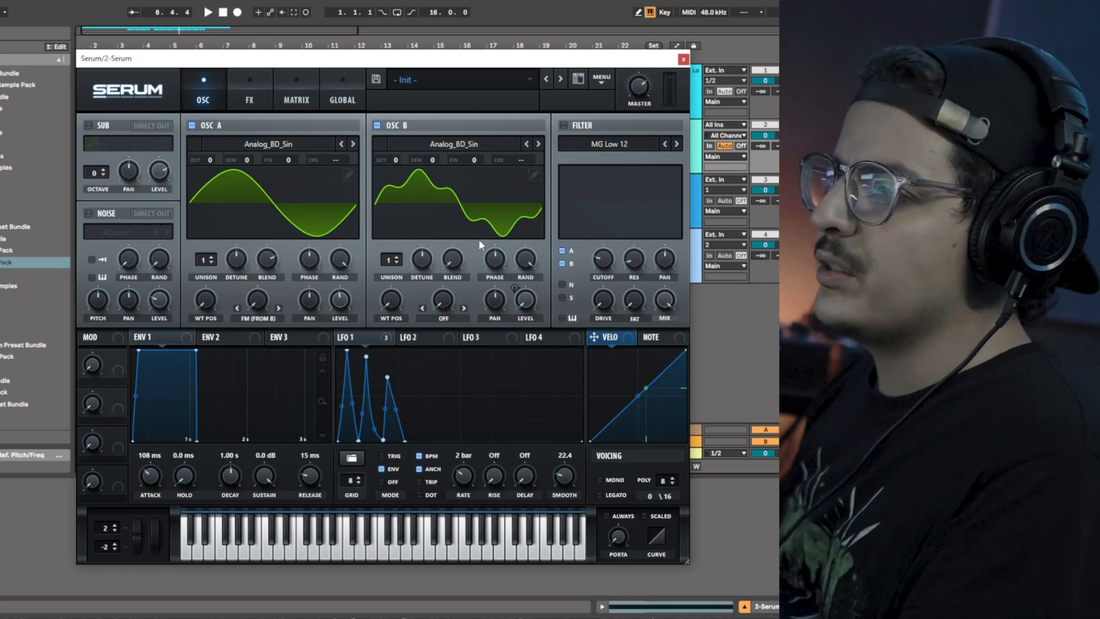
{"action": "left_click", "coordinate": [229, 100]}
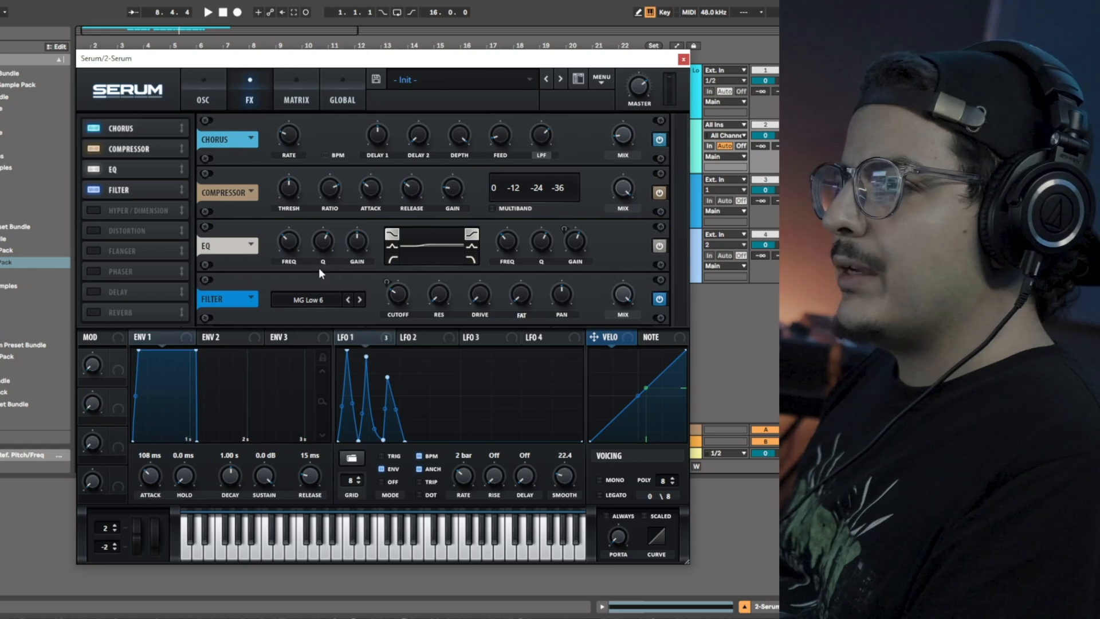
{"action": "left_click", "coordinate": [202, 101]}
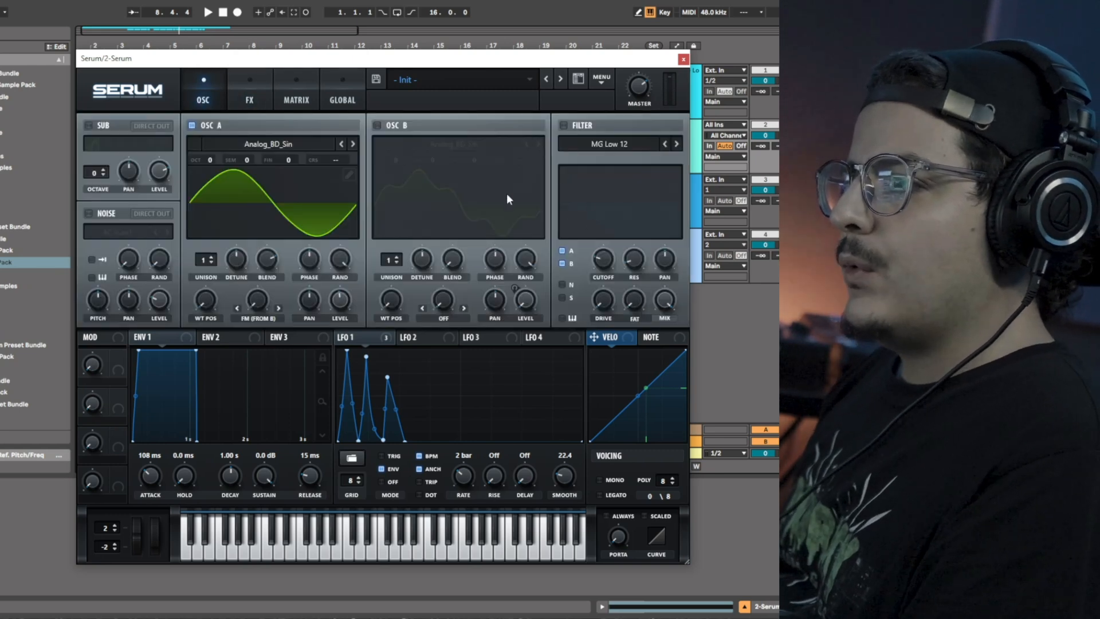
Enable Oscillator B.
{"action": "left_click", "coordinate": [387, 339]}
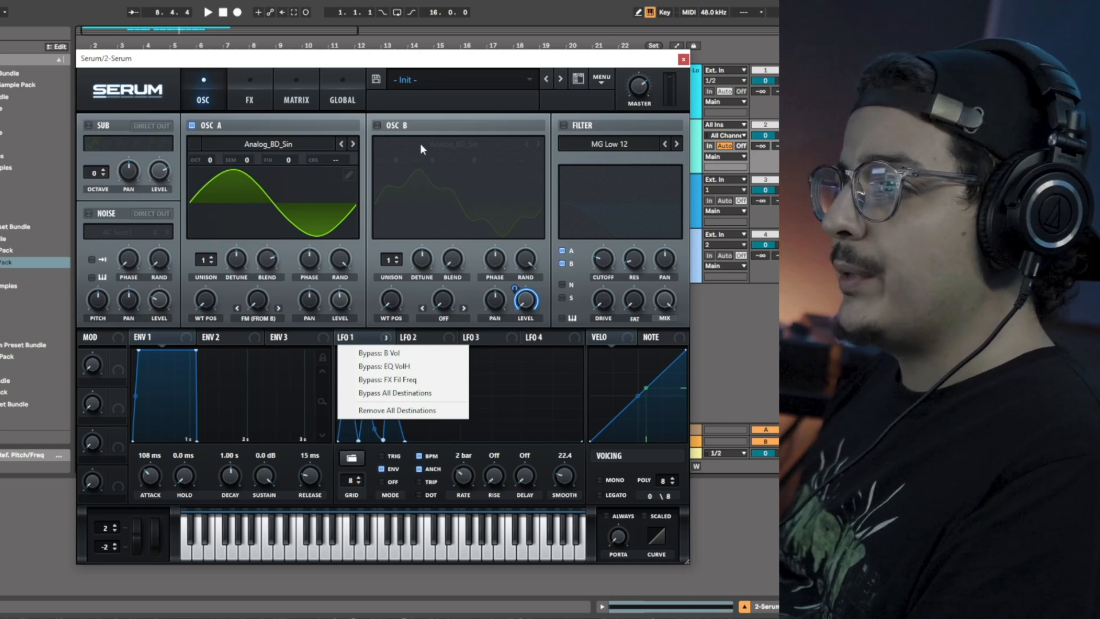
{"action": "left_click", "coordinate": [385, 125]}
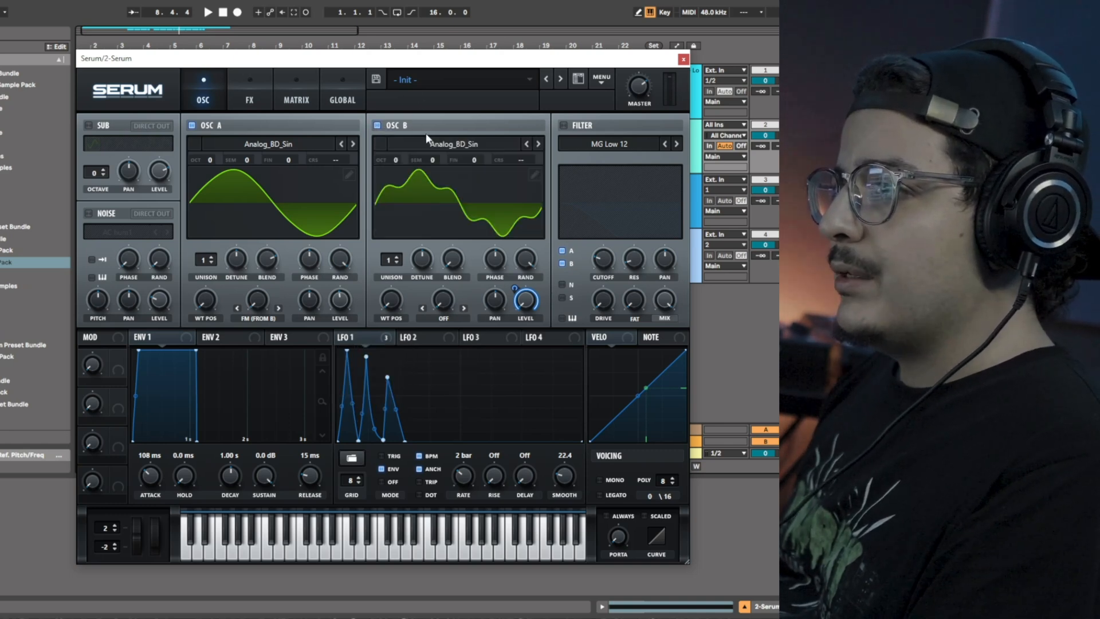
Open Oscillator B's wavetable editor to examine its harmonic bins while auditioning, then close it.
{"action": "left_click", "coordinate": [535, 174]}
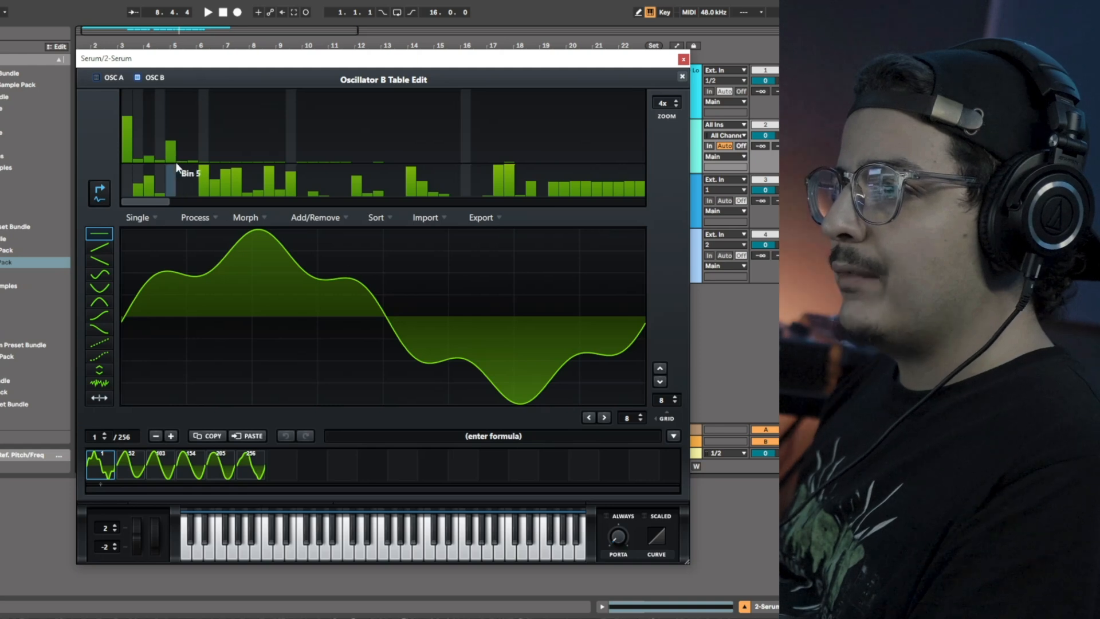
{"action": "left_click_drag", "start_coordinate": [173, 144], "coordinate": [176, 144]}
{"action": "key", "text": "space"}
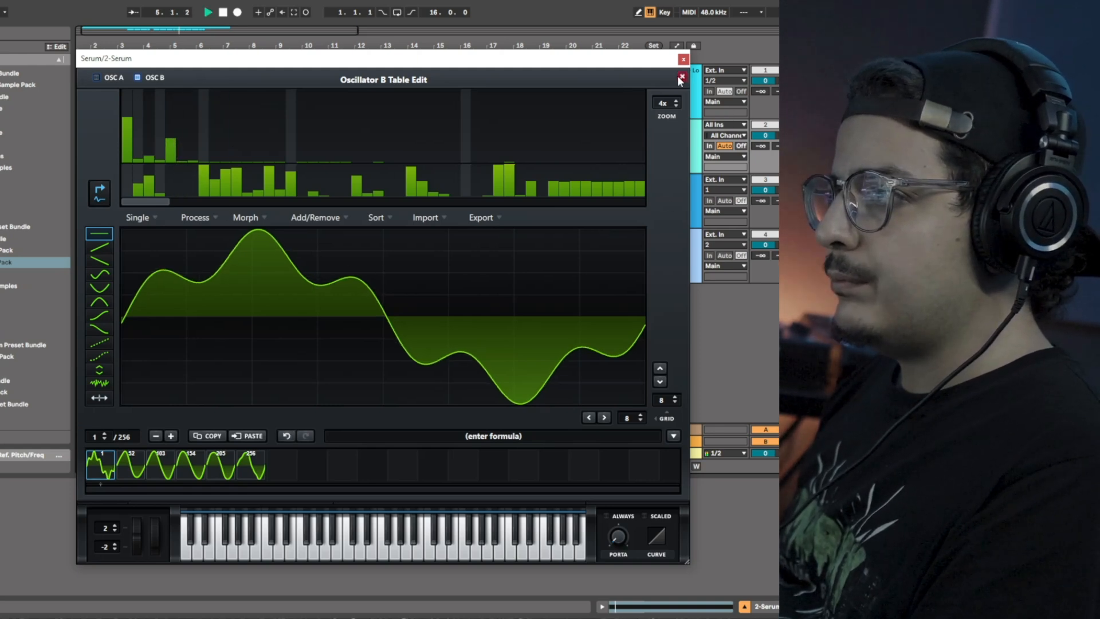
{"action": "left_click", "coordinate": [681, 77]}
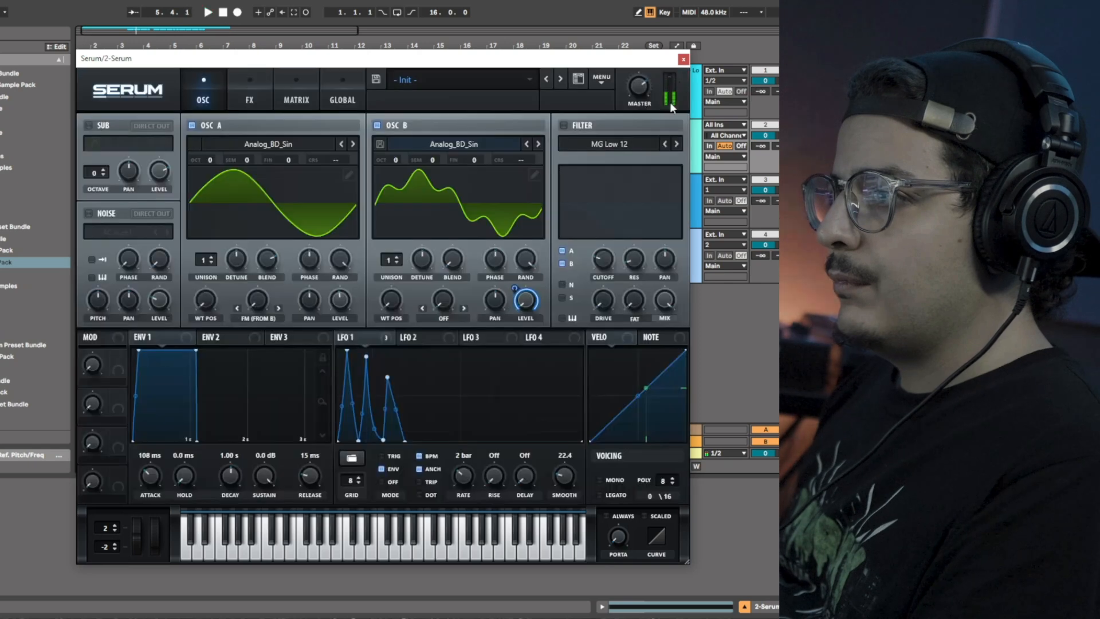
Set Envelope 1's attack to 275 ms while auditioning the clip.
{"action": "key", "text": "space"}
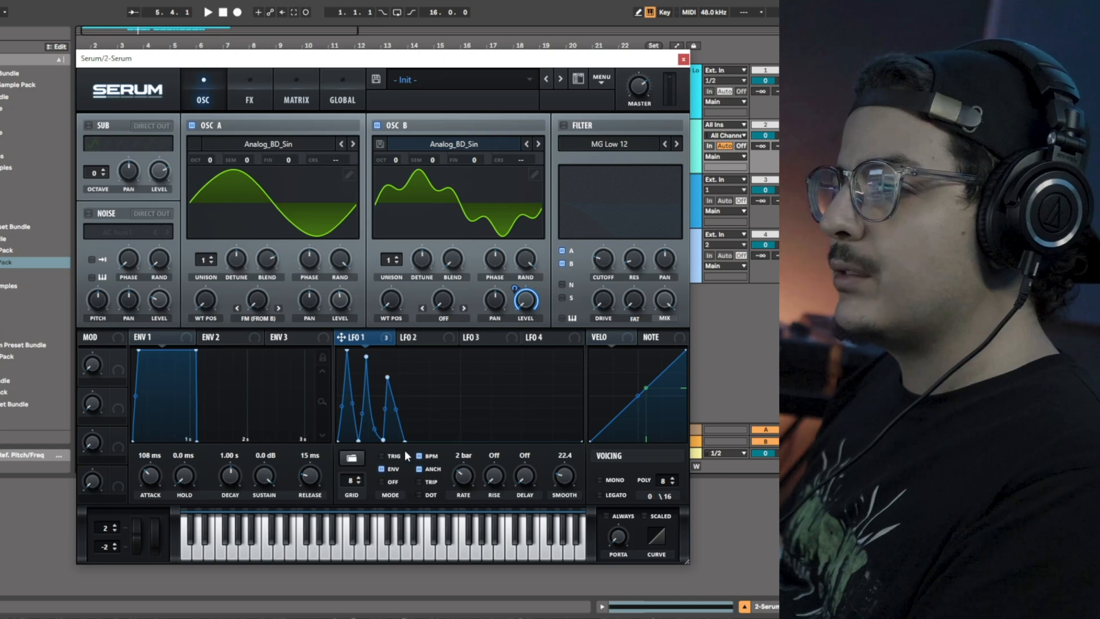
{"action": "key", "text": "space"}
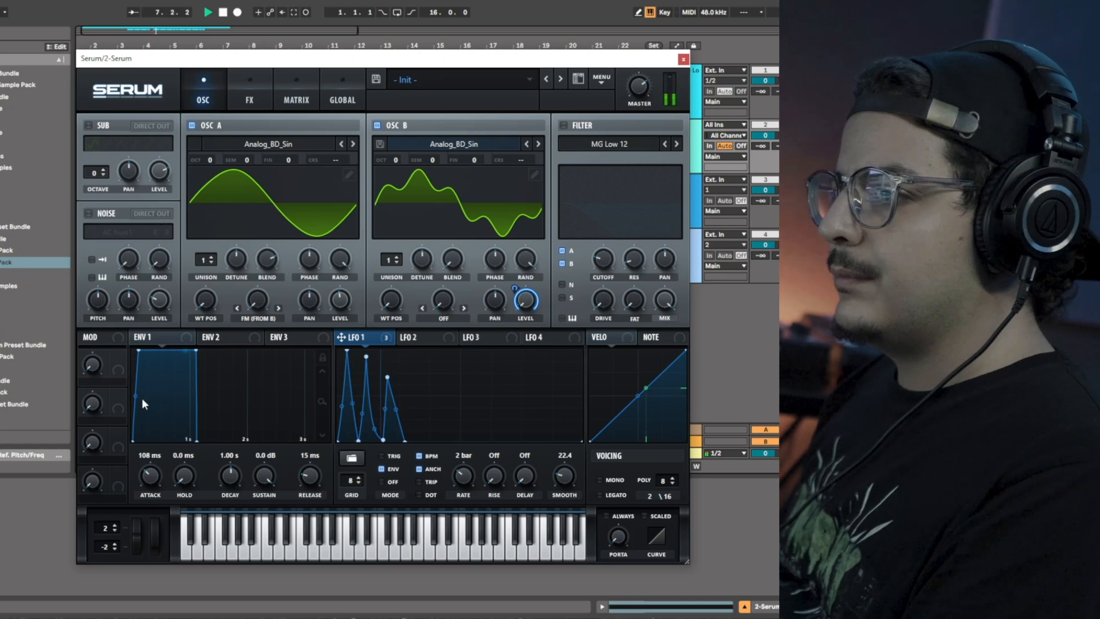
{"action": "left_click_drag", "start_coordinate": [145, 478], "coordinate": [147, 471]}
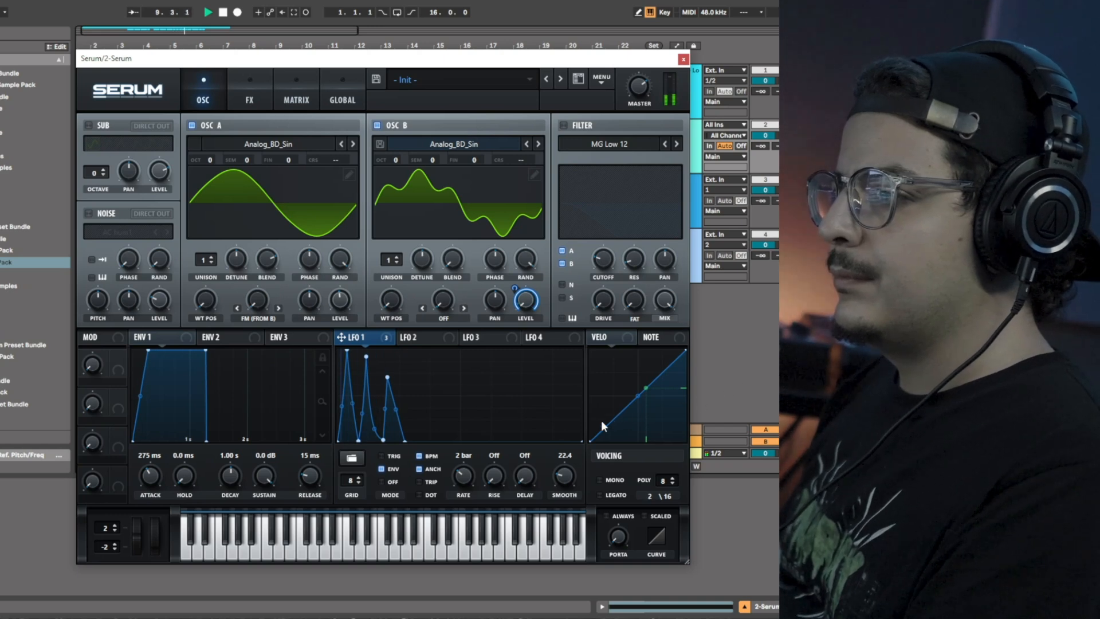
{"action": "key", "text": "space"}
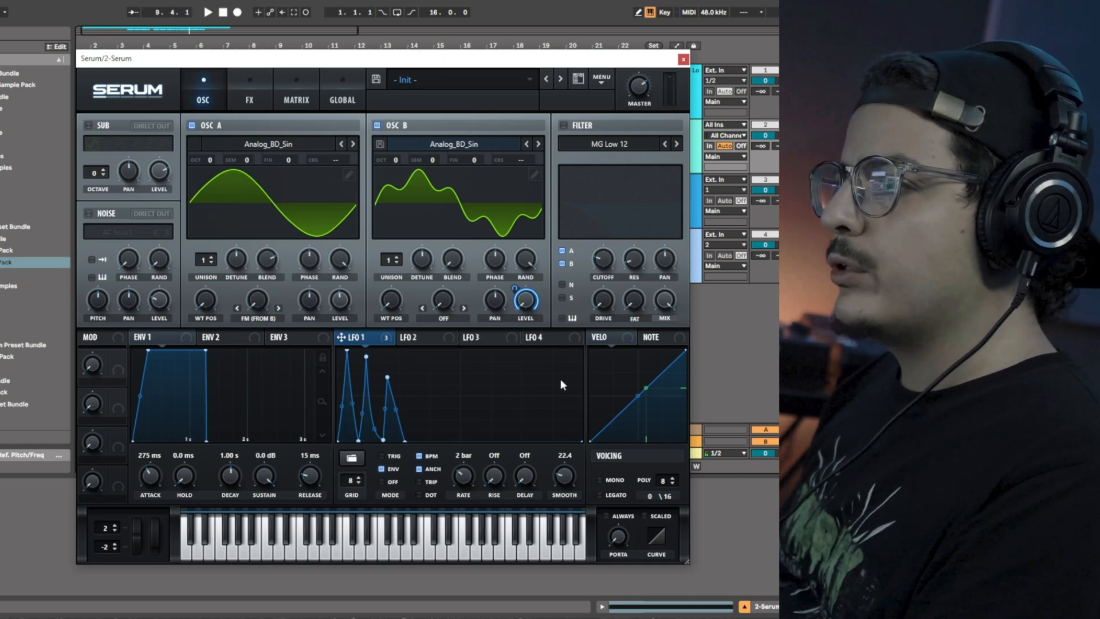
Disable Oscillator B and audition the patch while viewing the FX page.
{"action": "left_click", "coordinate": [375, 127]}
{"action": "key", "text": "space"}
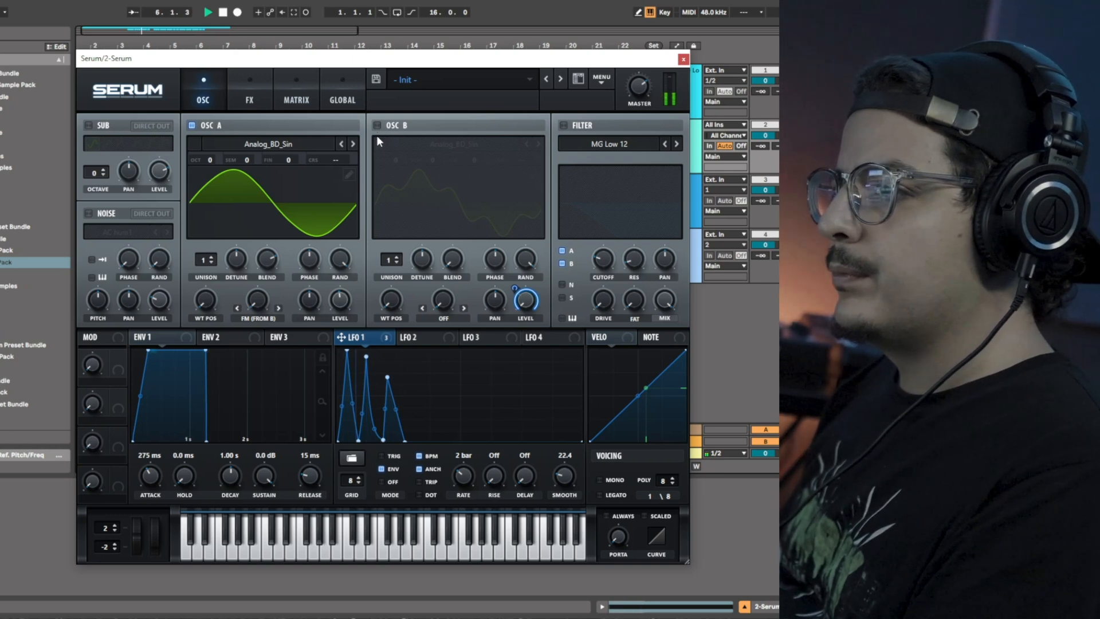
{"action": "key", "text": "space"}
{"action": "left_click", "coordinate": [256, 96]}
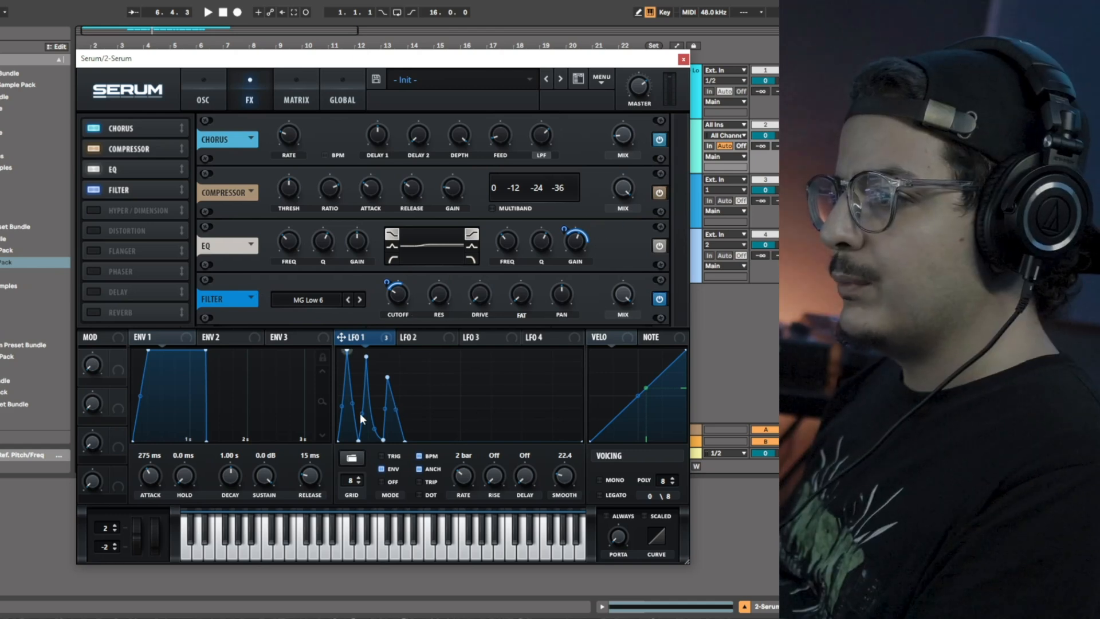
{"action": "key", "text": "space"}
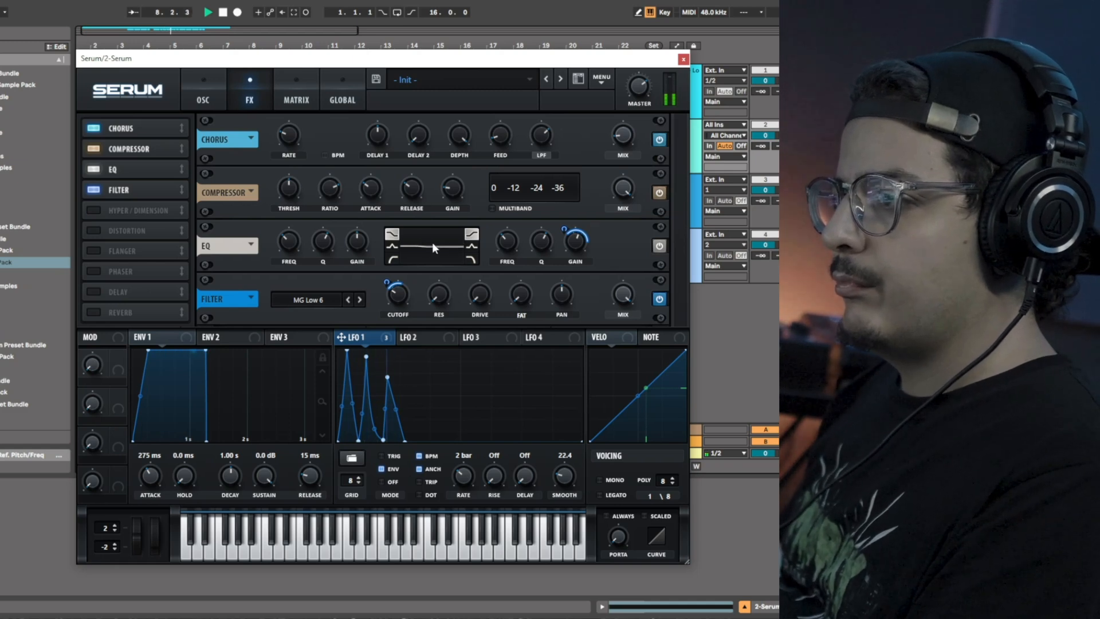
{"action": "left_click", "coordinate": [209, 99]}
{"action": "key", "text": "space"}
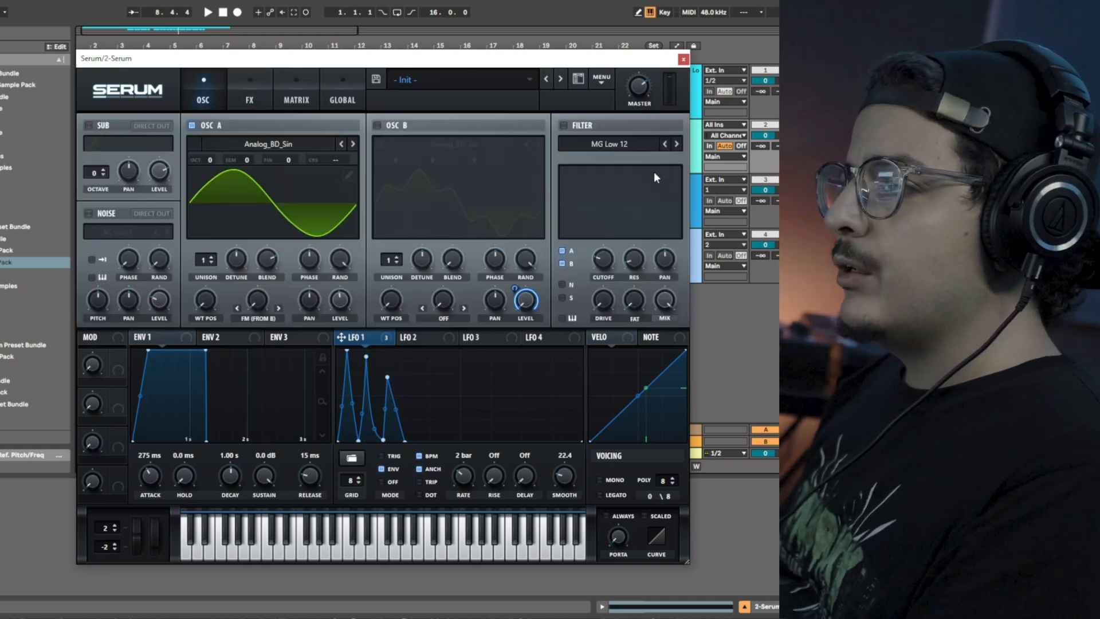
Re-enable Oscillator B and close the Serum window.
{"action": "left_click", "coordinate": [377, 125]}
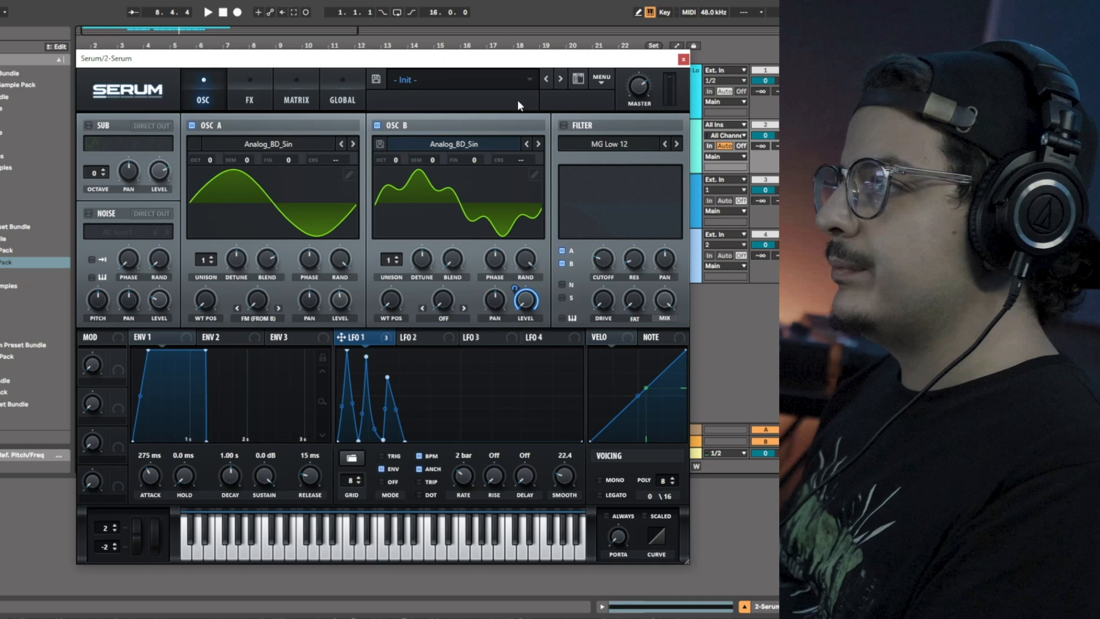
{"action": "left_click", "coordinate": [682, 61]}
Duplicate the Serum track.
{"action": "right_click", "coordinate": [694, 168]}
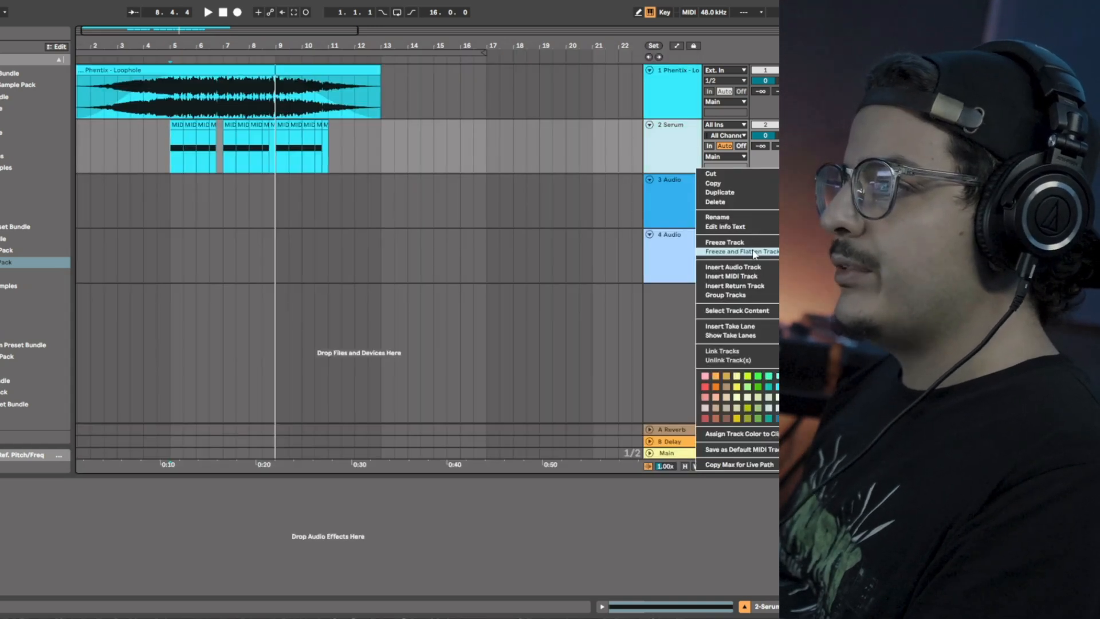
{"action": "left_click", "coordinate": [754, 194]}
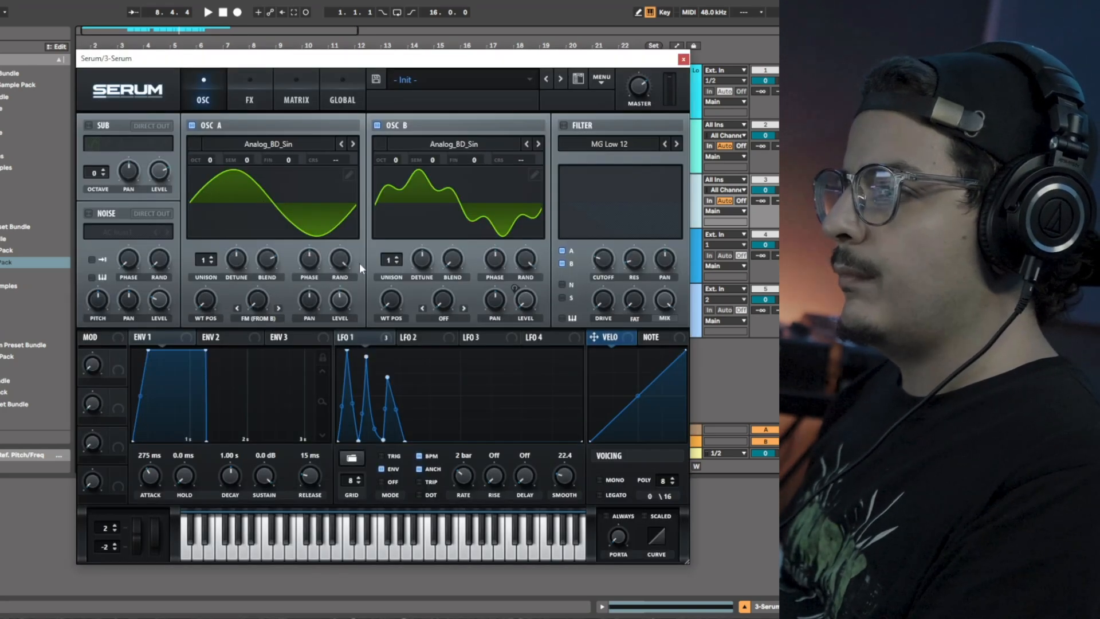
Initialize the duplicated Serum patch to its default preset.
{"action": "left_click", "coordinate": [601, 80]}
{"action": "left_click", "coordinate": [625, 157]}
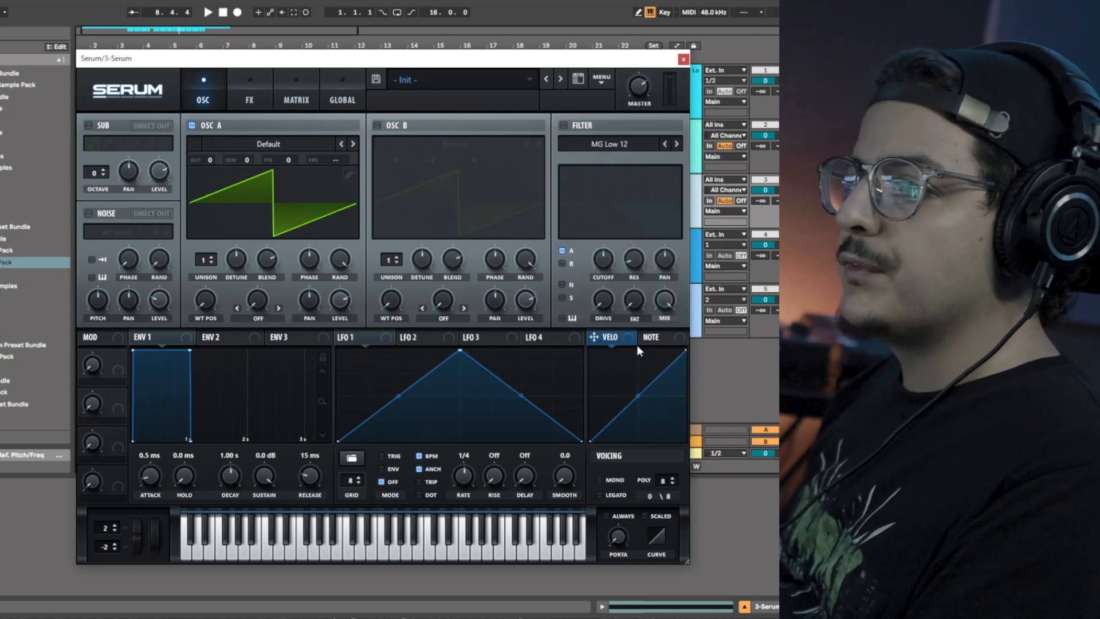
Load the Analog_BD_Sin wavetable into Oscillator A.
{"action": "left_click", "coordinate": [261, 144]}
{"action": "mouse_move", "coordinate": [274, 160]}
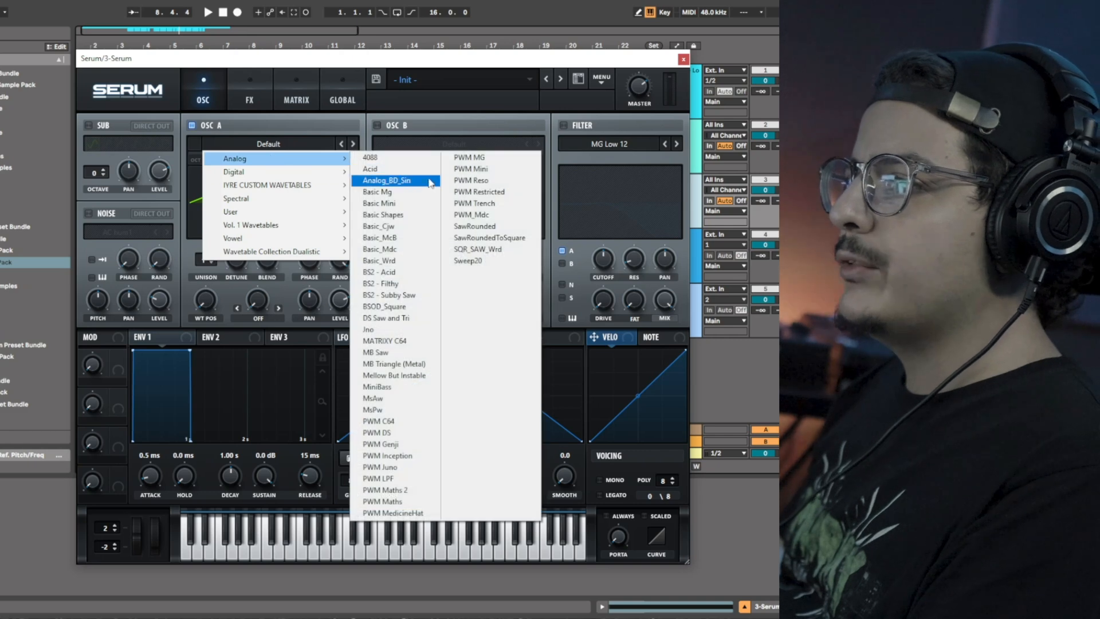
{"action": "left_click", "coordinate": [428, 180]}
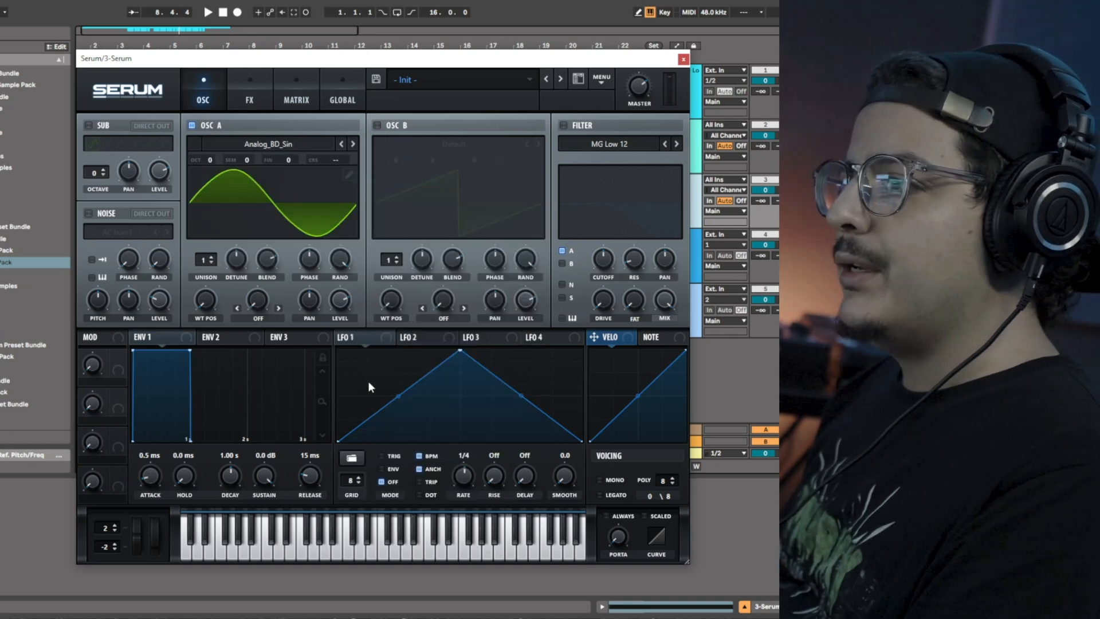
Enable Oscillator B and load the Analog_BD_Sin wavetable into it.
{"action": "left_click", "coordinate": [378, 125]}
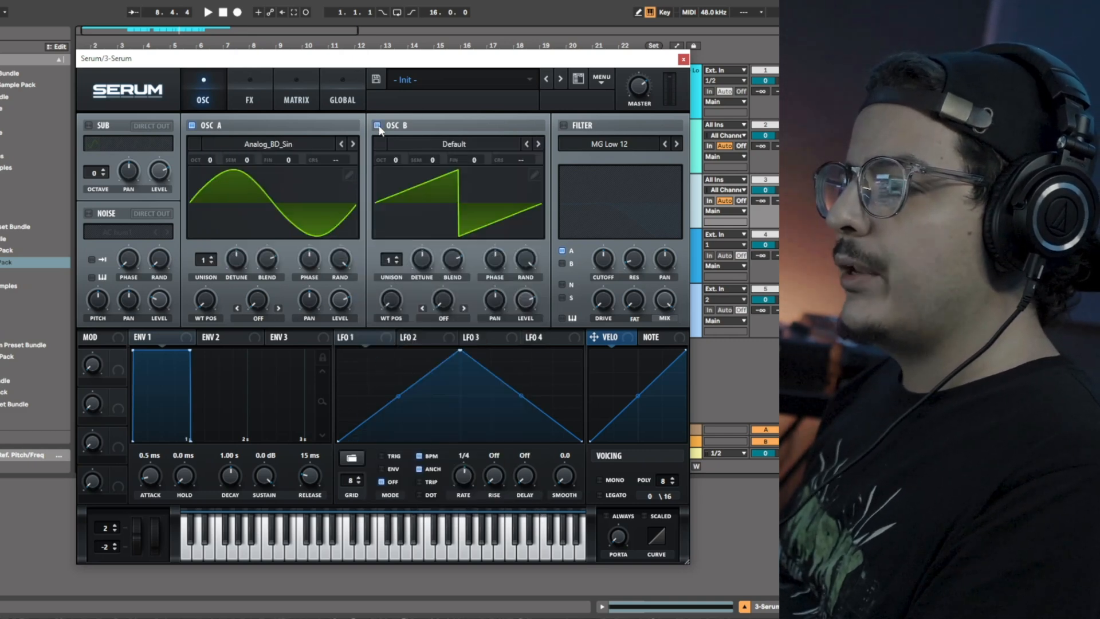
{"action": "left_click", "coordinate": [473, 145]}
{"action": "mouse_move", "coordinate": [469, 161]}
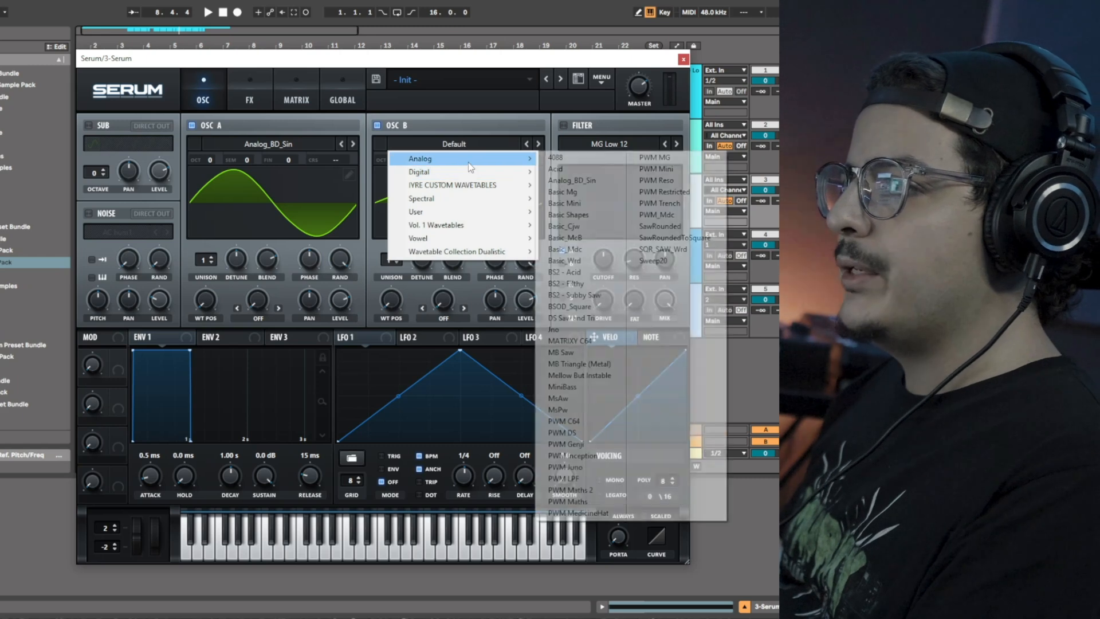
{"action": "left_click", "coordinate": [599, 180]}
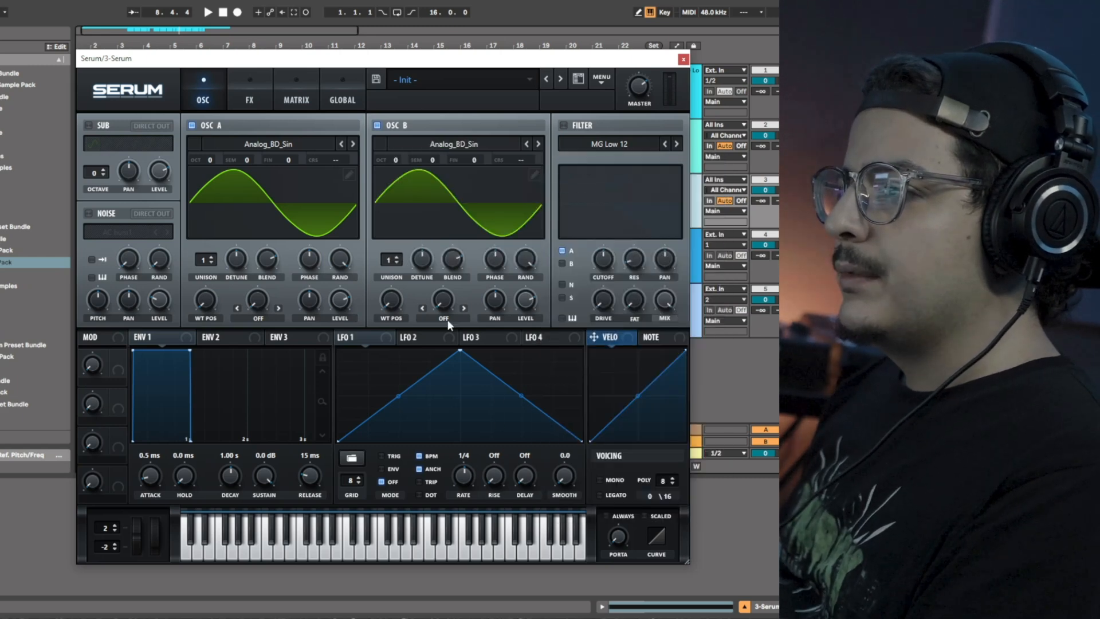
Reshape Oscillator B's wavetable by raising harmonic bins in the table editor.
{"action": "left_click", "coordinate": [536, 175]}
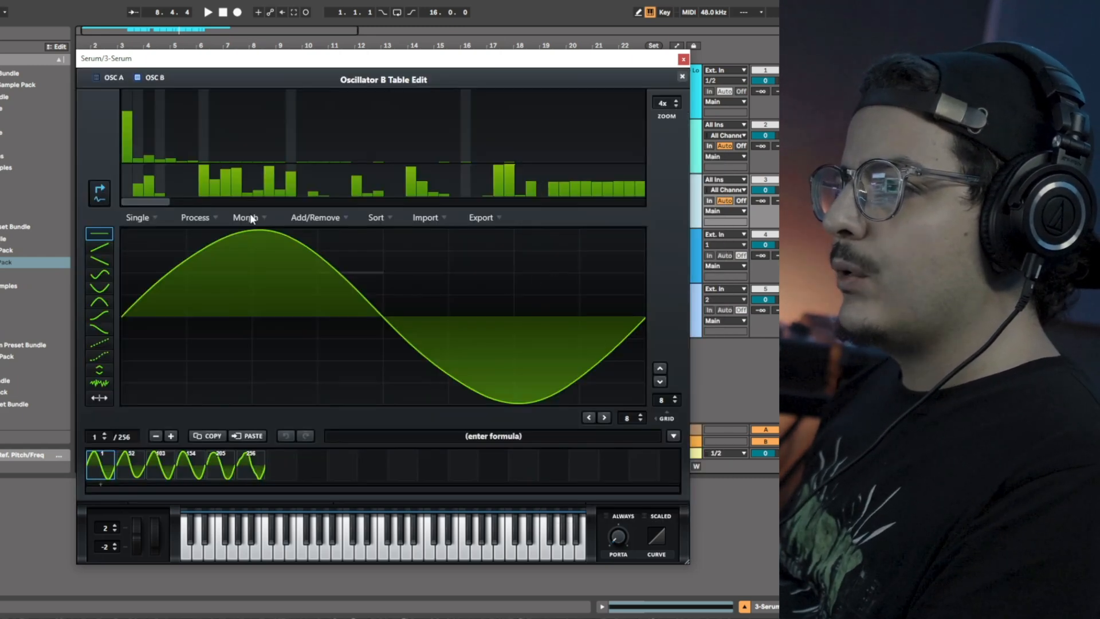
{"action": "left_click_drag", "start_coordinate": [168, 136], "coordinate": [175, 143]}
{"action": "left_click", "coordinate": [682, 77]}
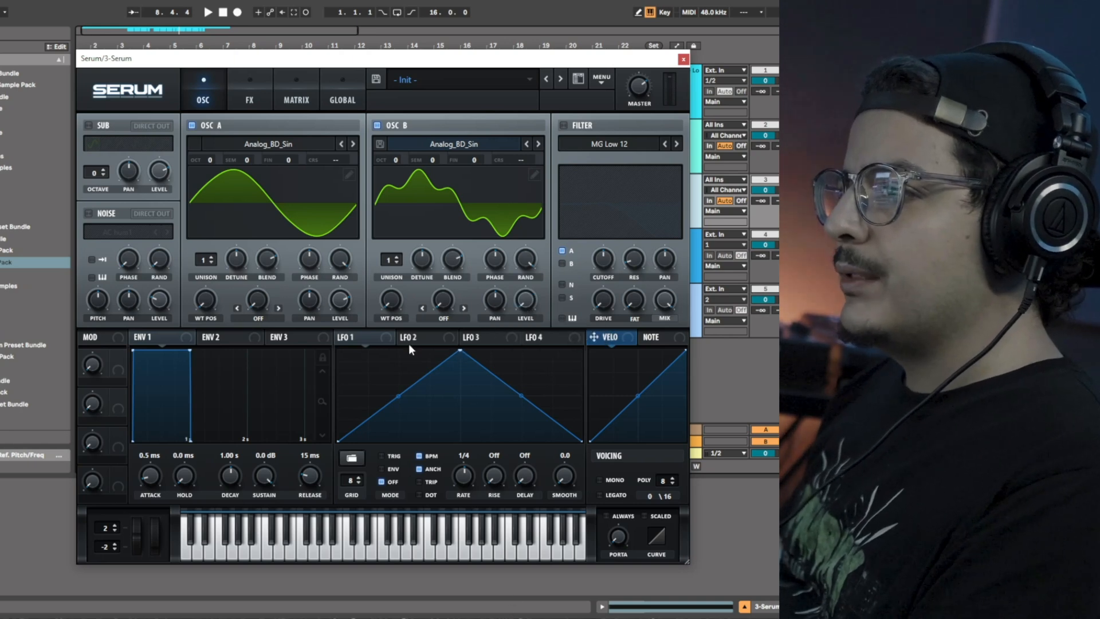
Assign LFO 1 to modulate Oscillator B's level.
{"action": "left_click_drag", "start_coordinate": [388, 337], "coordinate": [517, 295]}
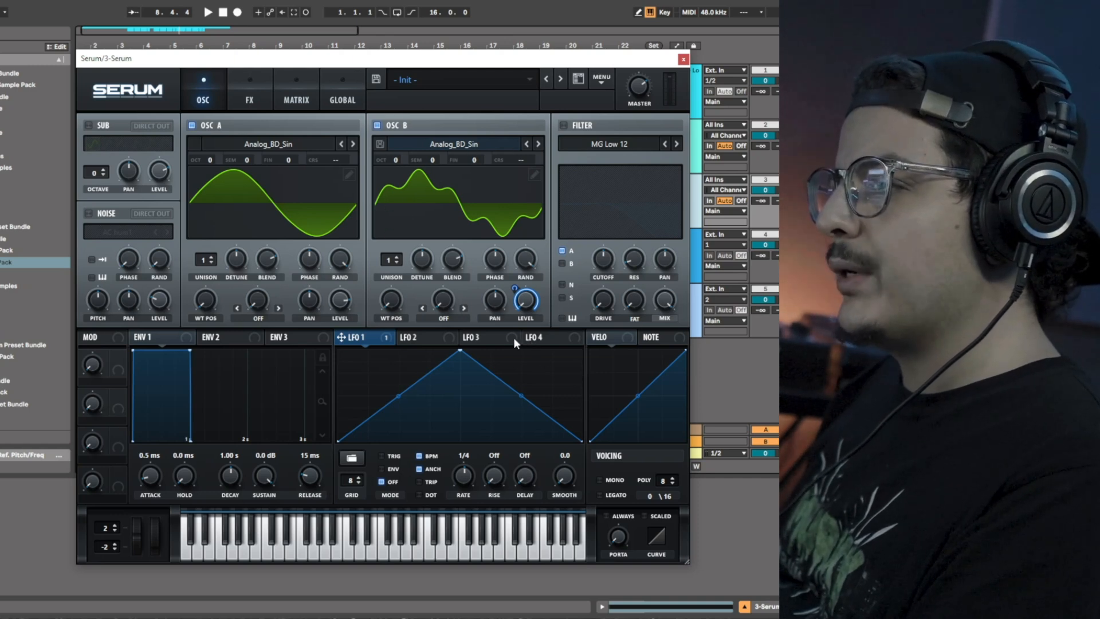
{"action": "mouse_move", "coordinate": [348, 300]}
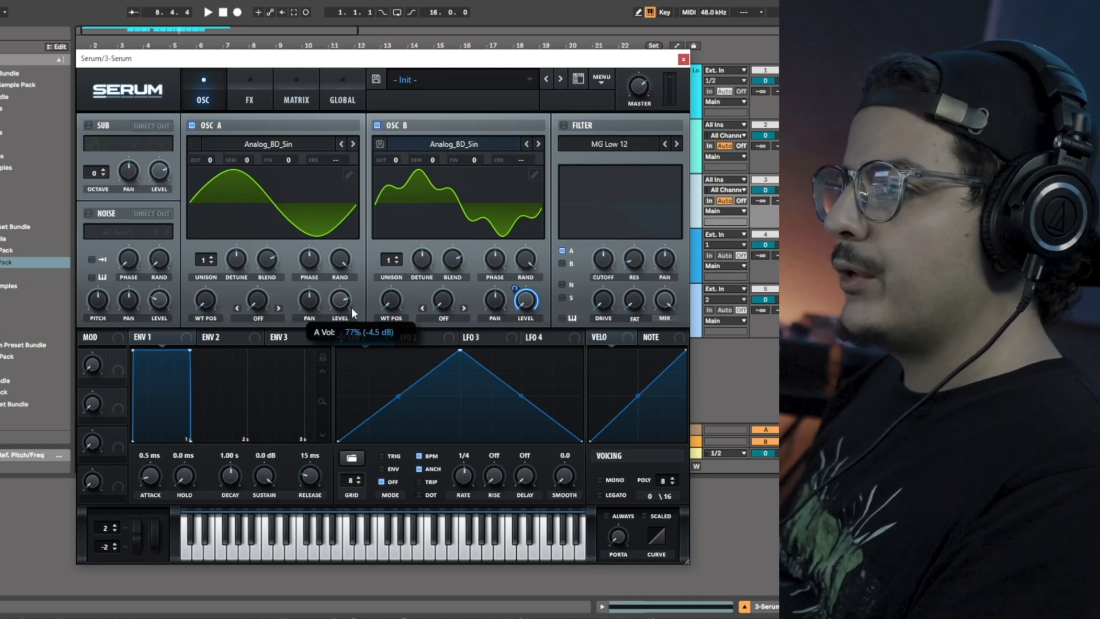
{"action": "left_click_drag", "start_coordinate": [352, 326], "coordinate": [352, 328]}
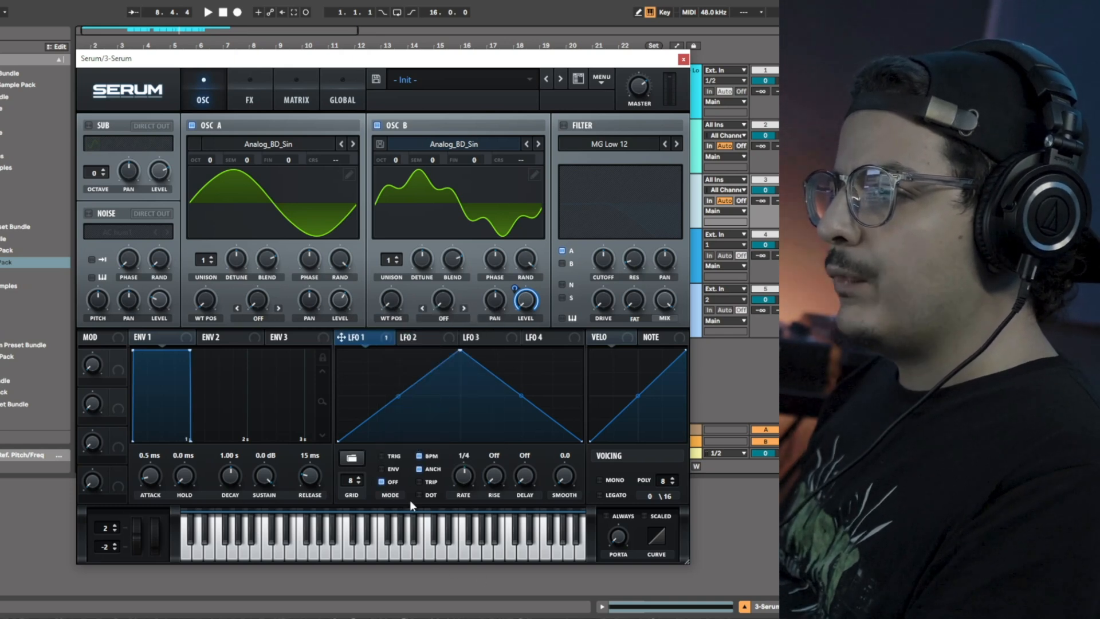
Set LFO 1's rate to 2 bar and start playback.
{"action": "left_click_drag", "start_coordinate": [464, 486], "coordinate": [467, 501]}
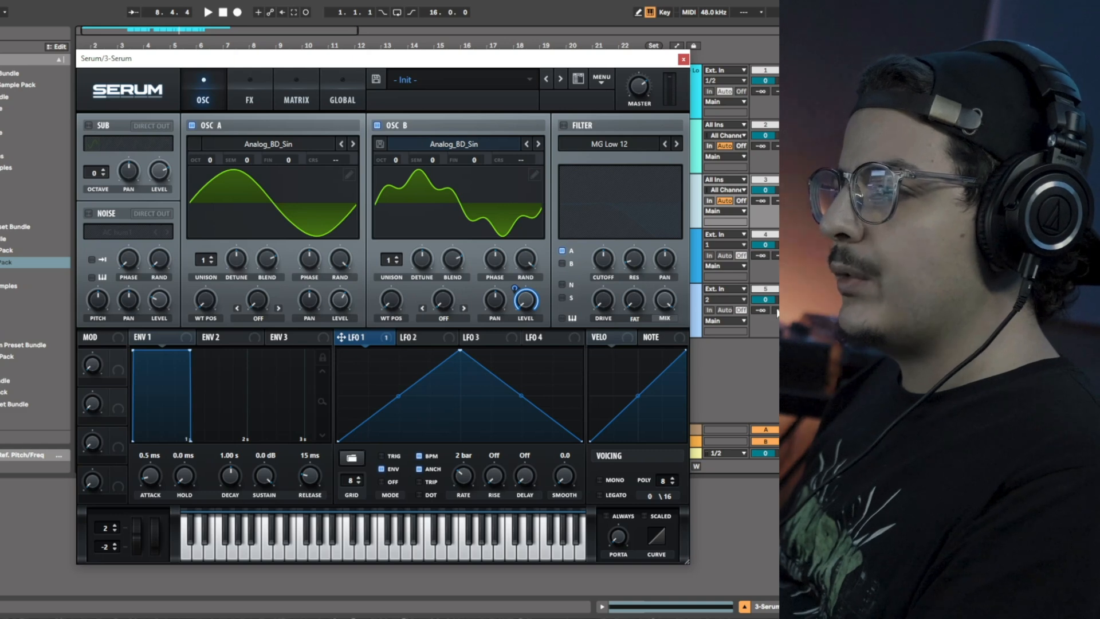
{"action": "left_click", "coordinate": [714, 370]}
{"action": "key", "text": "space"}
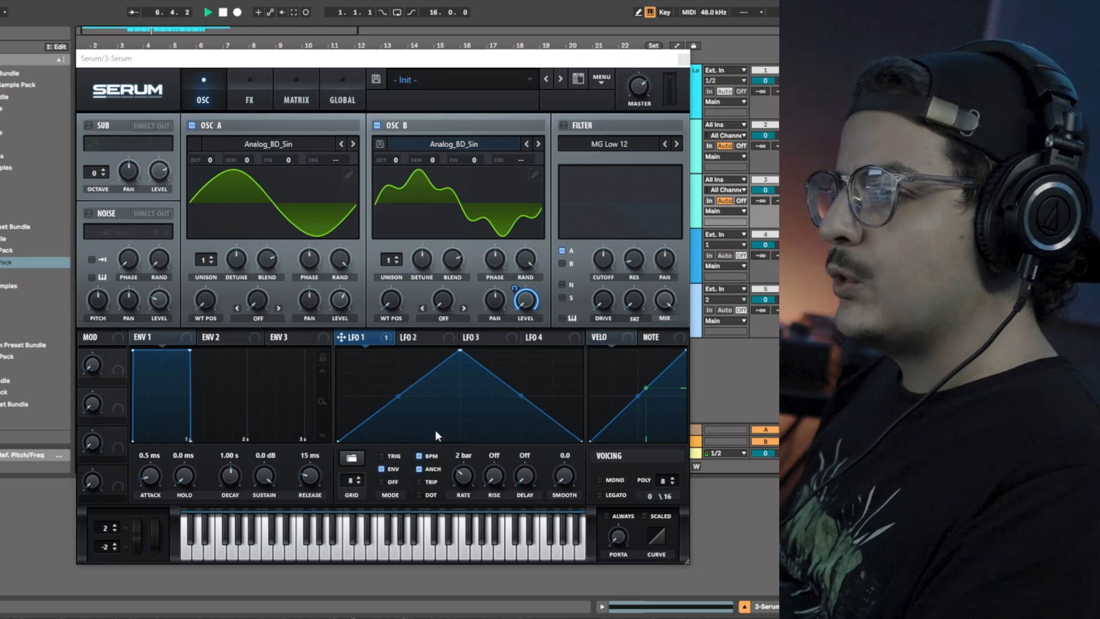
Set Envelope 1's attack to 88 ms and audition the result.
{"action": "mouse_move", "coordinate": [143, 479]}
{"action": "left_mouse_down"}
{"action": "mouse_move", "coordinate": [161, 456]}
{"action": "mouse_move", "coordinate": [155, 476]}
{"action": "left_mouse_up"}
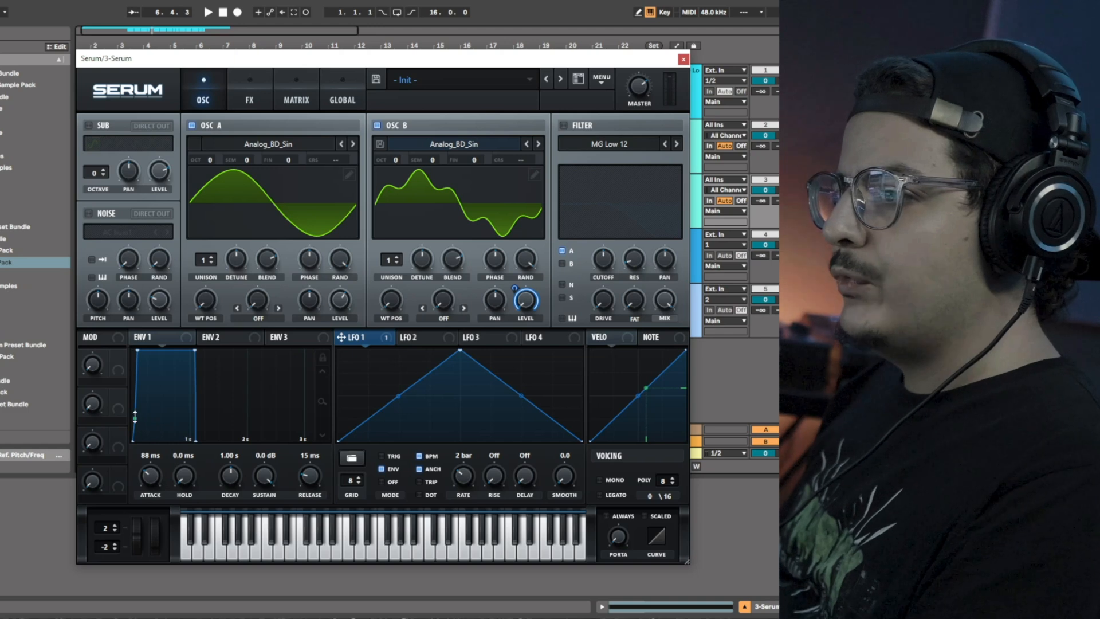
{"action": "mouse_move", "coordinate": [158, 478]}
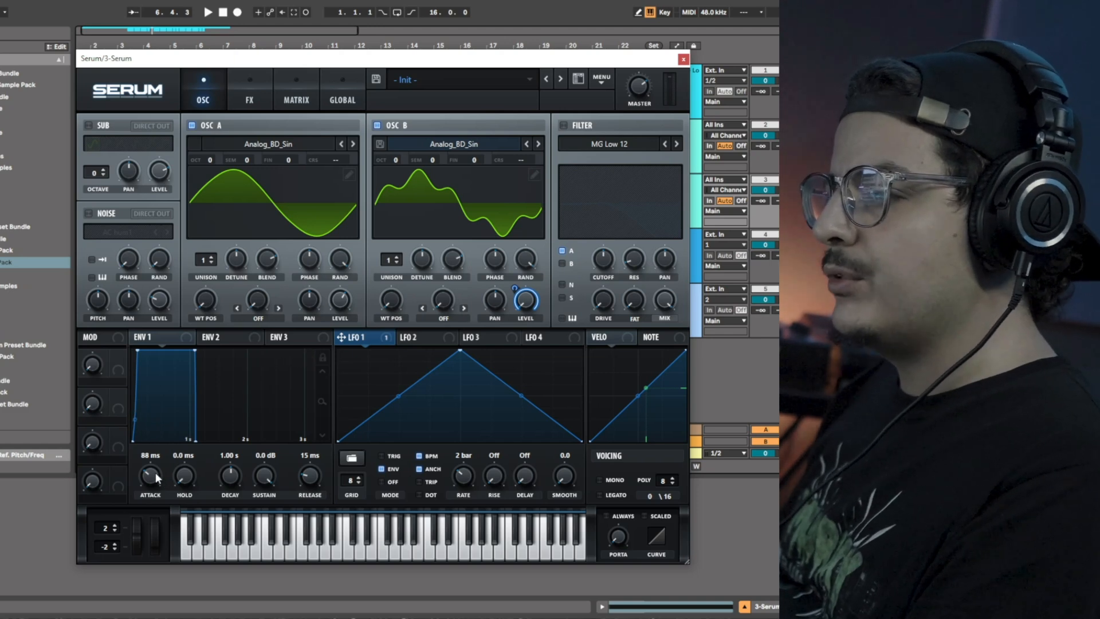
{"action": "key", "text": "space"}
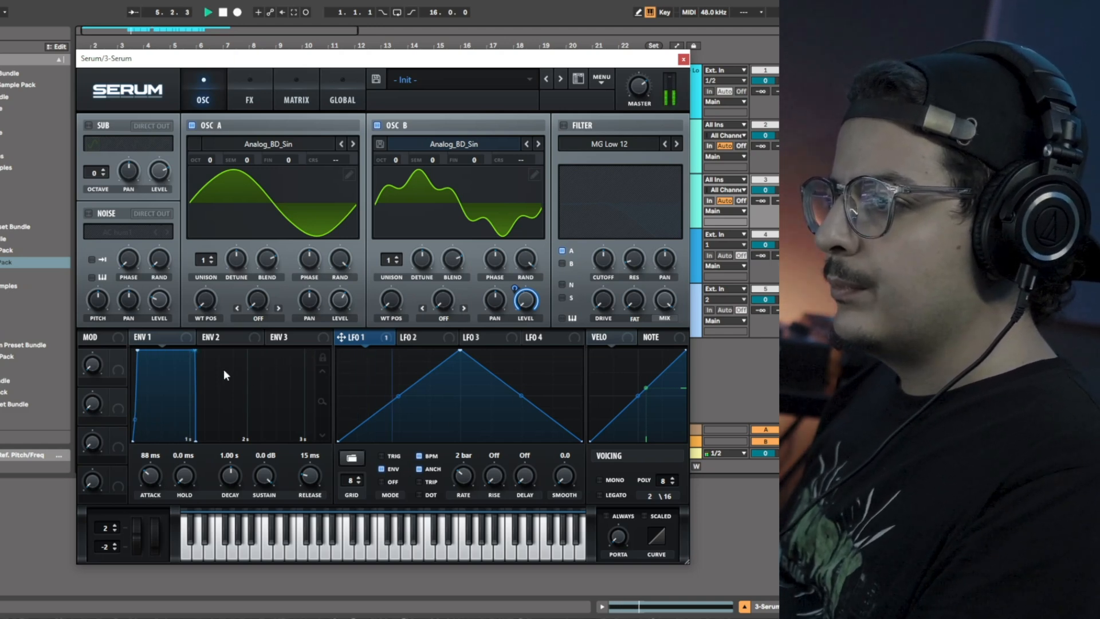
Set Envelope 1's attack to 275 ms and start playback to audition it.
{"action": "left_click_drag", "start_coordinate": [150, 478], "coordinate": [150, 465]}
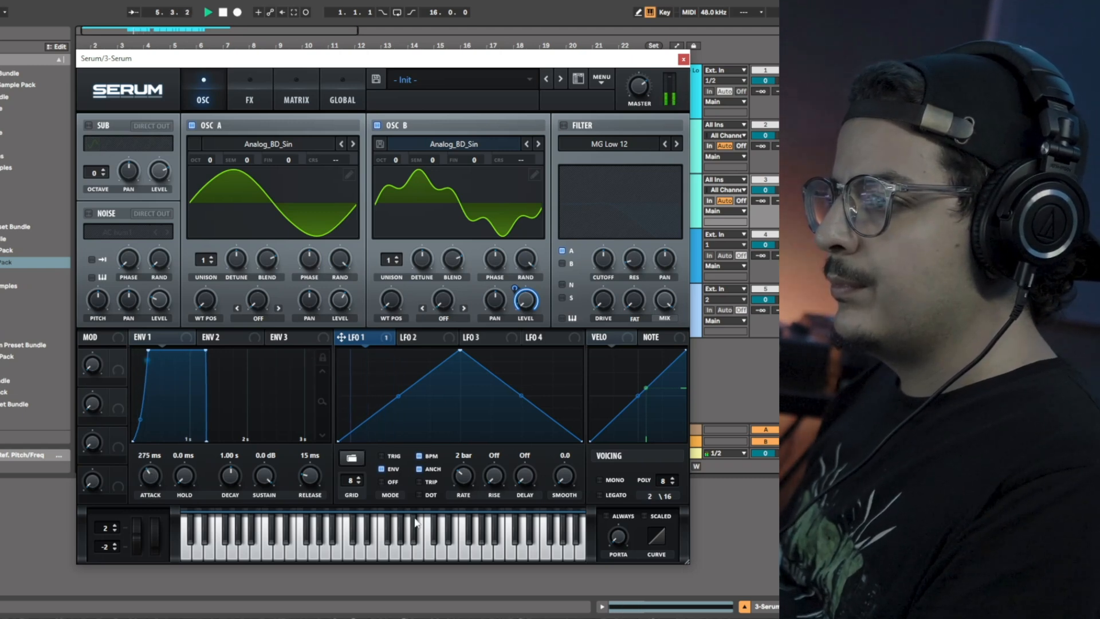
{"action": "key", "text": "space"}
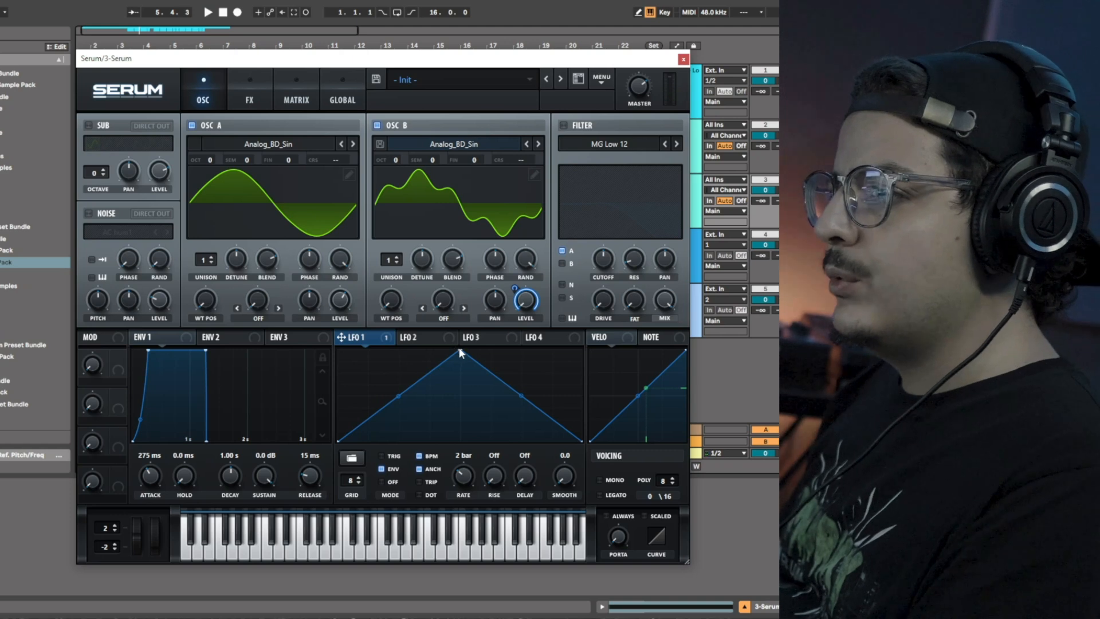
Redraw LFO 1's shape as three sharp decaying spikes by moving and adding points, then toggle playback.
{"action": "left_click_drag", "start_coordinate": [459, 349], "coordinate": [424, 347]}
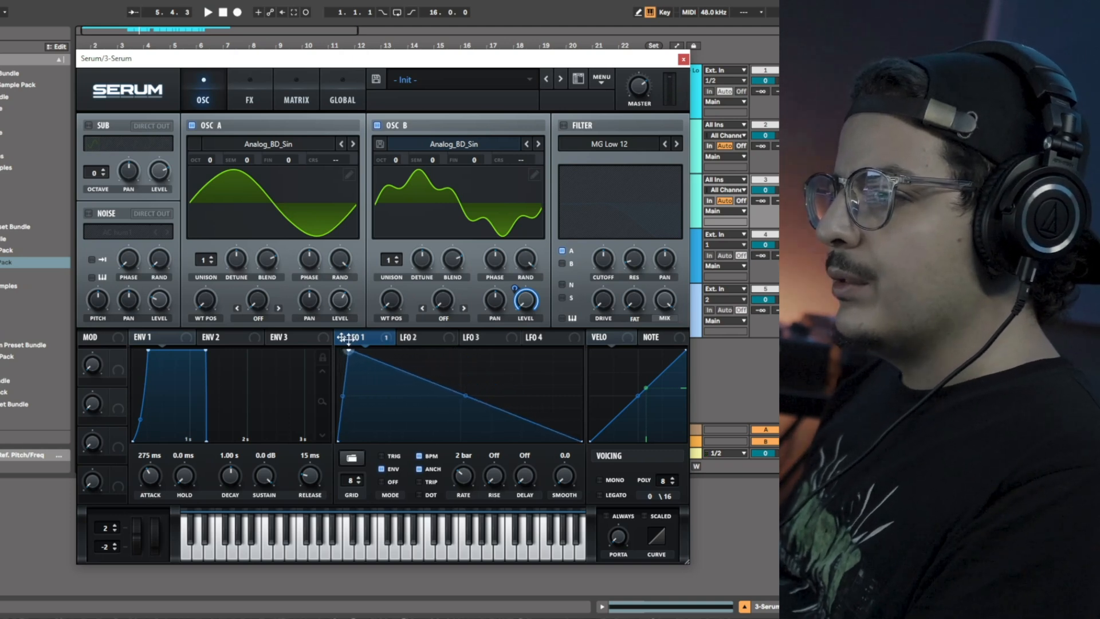
{"action": "left_click_drag", "start_coordinate": [365, 437], "coordinate": [358, 456]}
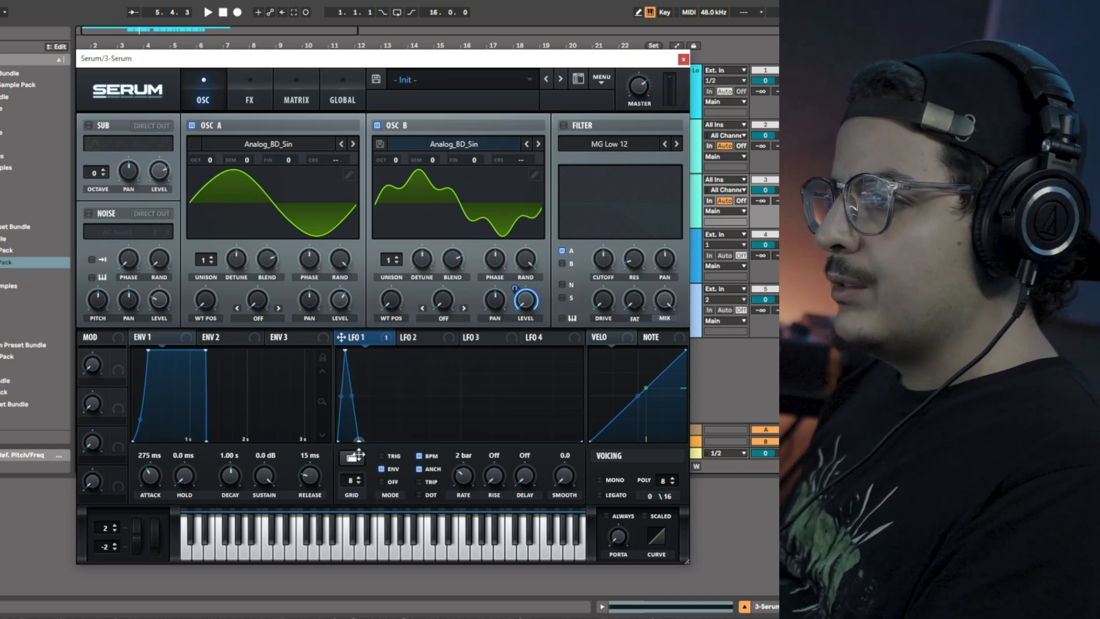
{"action": "double_click", "coordinate": [370, 365]}
{"action": "left_click_drag", "start_coordinate": [370, 365], "coordinate": [366, 362]}
{"action": "double_click", "coordinate": [382, 440]}
{"action": "double_click", "coordinate": [391, 394]}
{"action": "left_click_drag", "start_coordinate": [391, 394], "coordinate": [369, 359]}
{"action": "double_click", "coordinate": [405, 437]}
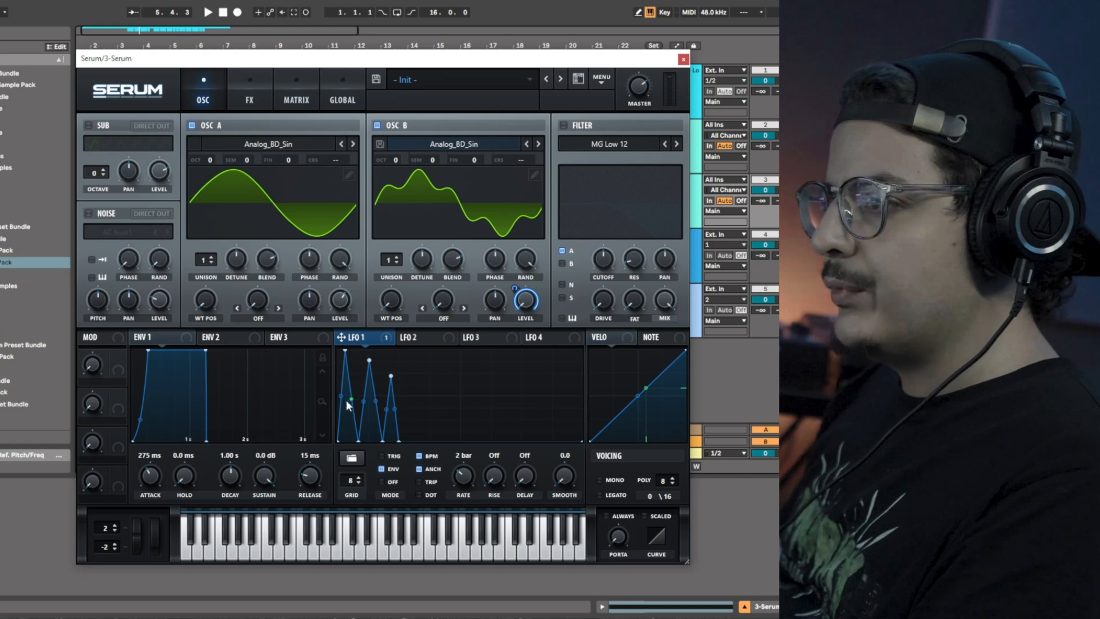
{"action": "key", "text": "space"}
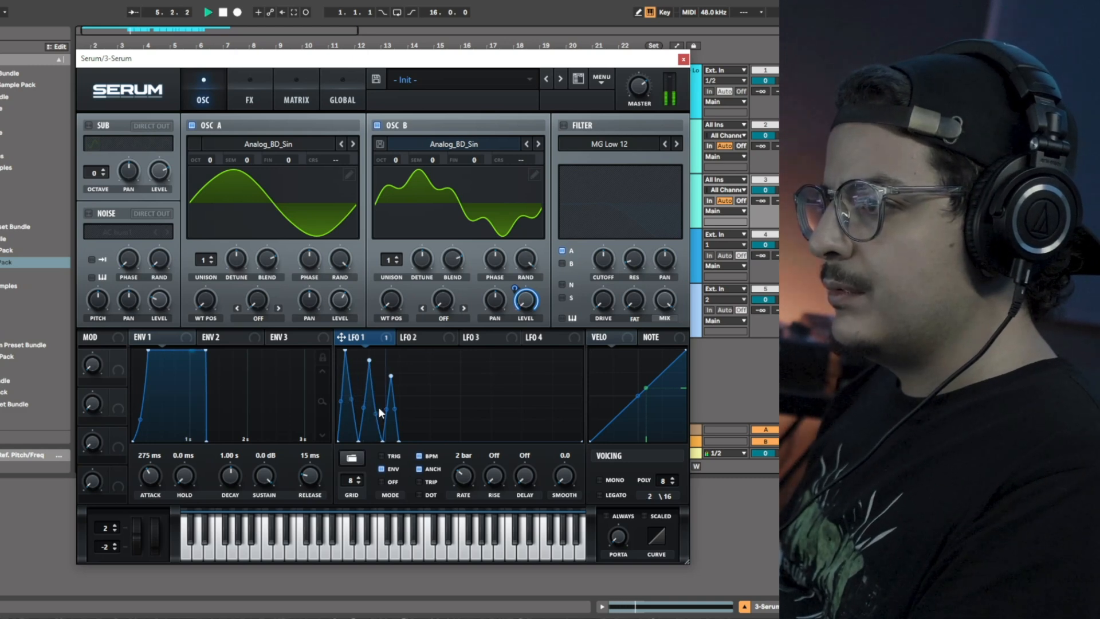
Fine-tune the heights and positions of LFO 1's spike points and toggle playback.
{"action": "mouse_move", "coordinate": [369, 361]}
{"action": "left_mouse_down"}
{"action": "mouse_move", "coordinate": [389, 379]}
{"action": "mouse_move", "coordinate": [363, 362]}
{"action": "left_mouse_up"}
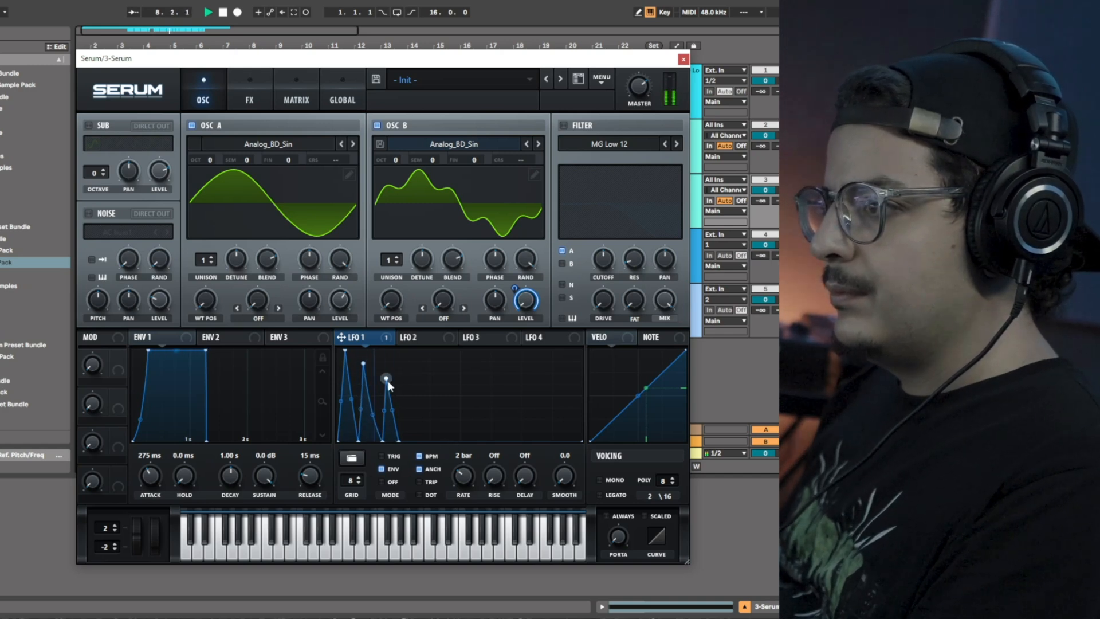
{"action": "left_click_drag", "start_coordinate": [387, 378], "coordinate": [383, 380]}
{"action": "left_click_drag", "start_coordinate": [383, 441], "coordinate": [382, 442]}
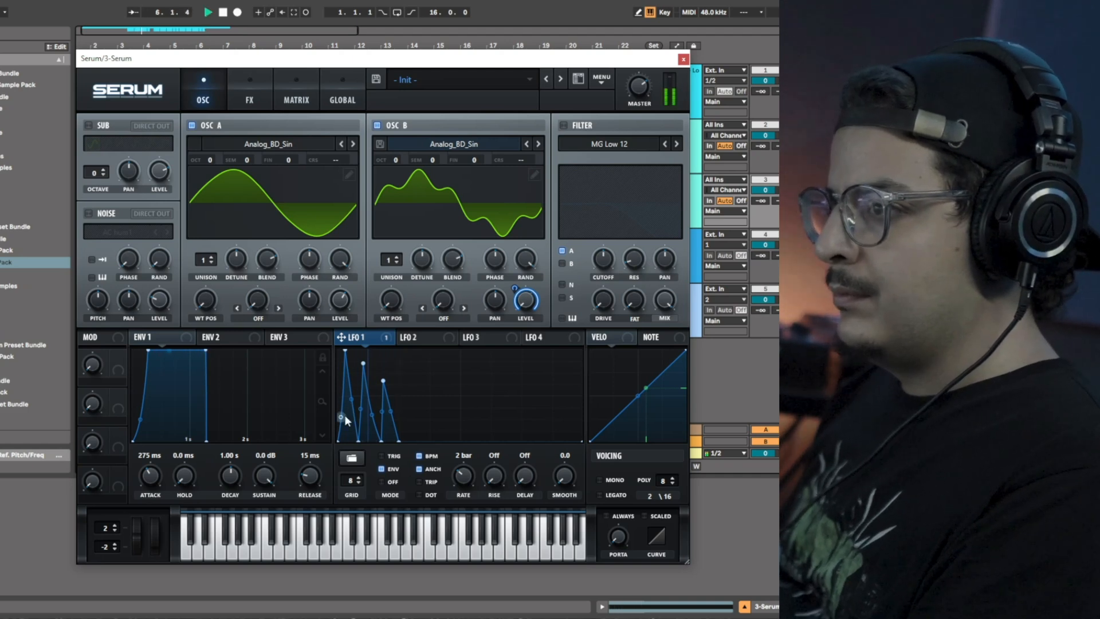
{"action": "key", "text": "space"}
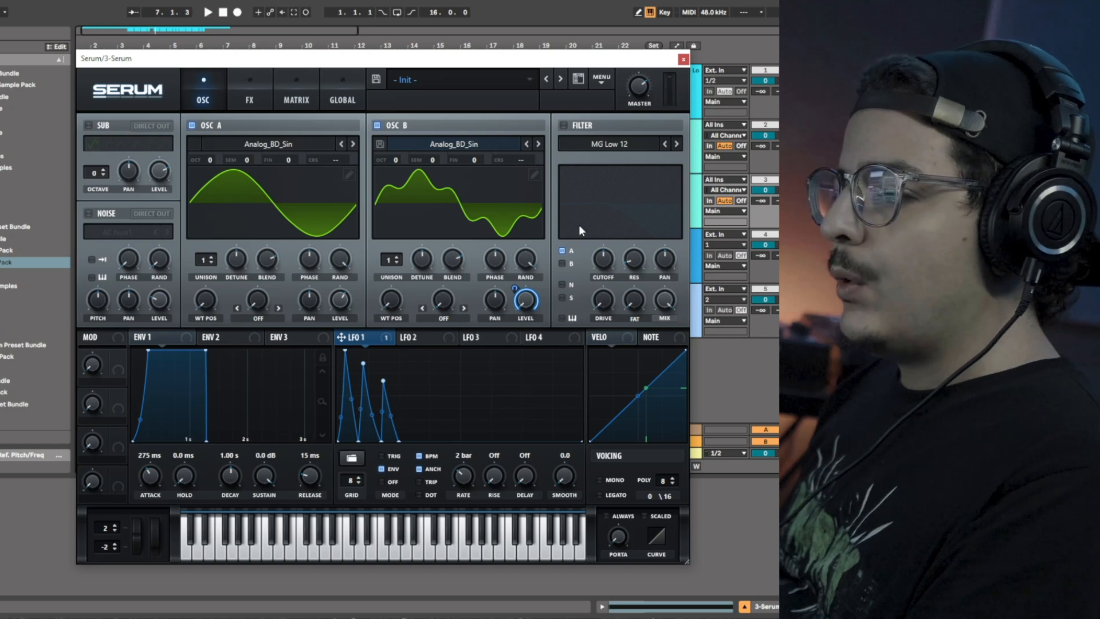
Enable the Chorus, EQ, Compressor and Filter effects in Serum's FX rack.
{"action": "left_click", "coordinate": [250, 99]}
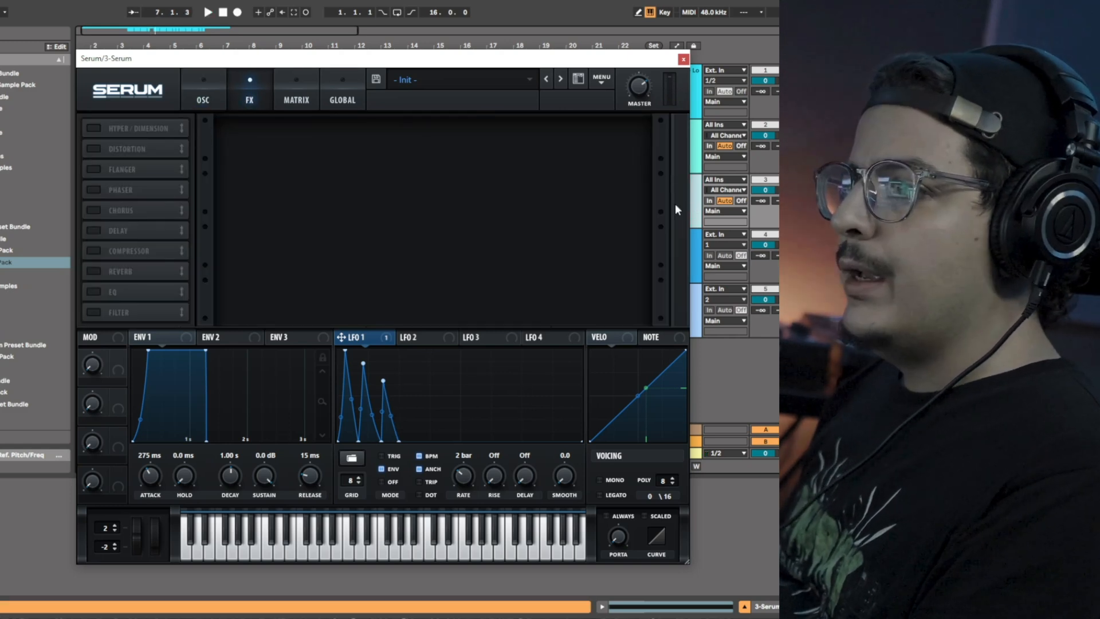
{"action": "left_click", "coordinate": [93, 210]}
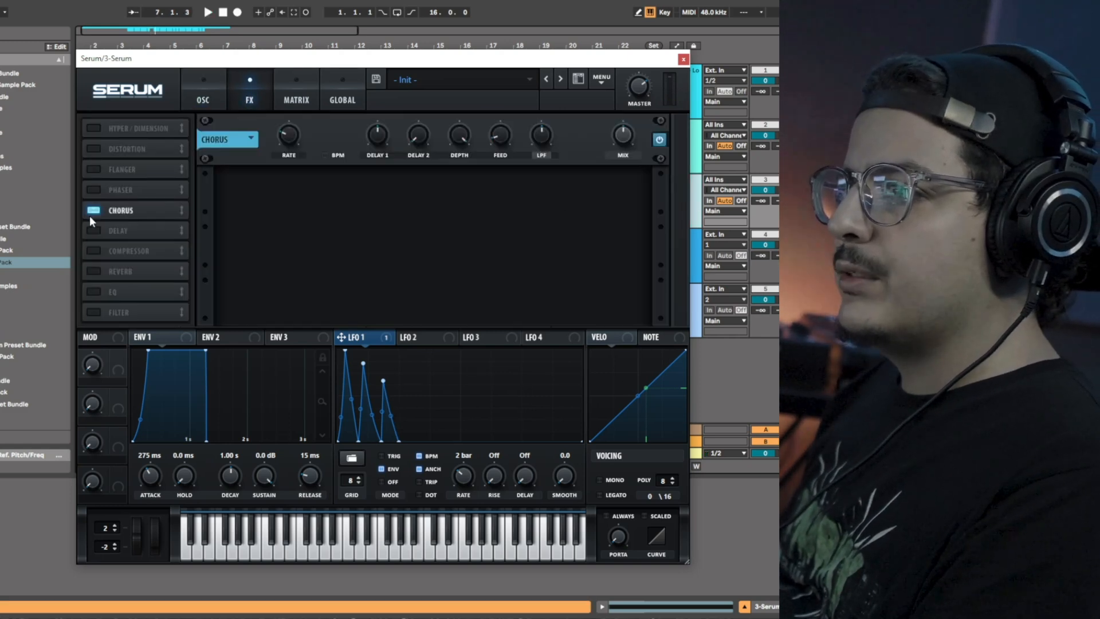
{"action": "left_click", "coordinate": [99, 293]}
{"action": "left_click", "coordinate": [94, 252]}
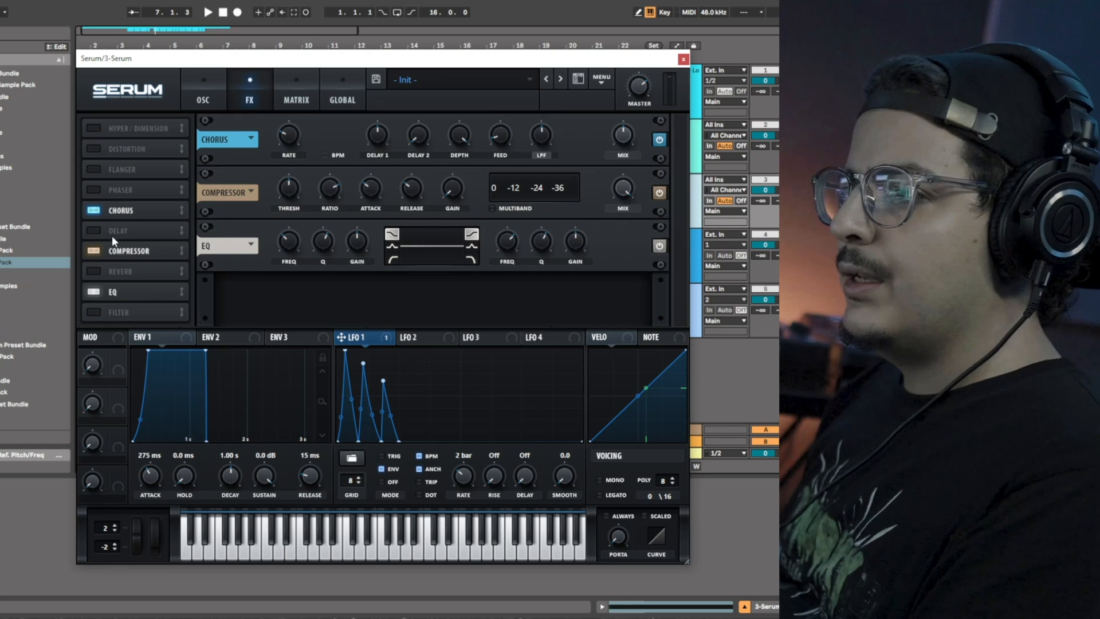
{"action": "left_click", "coordinate": [94, 311]}
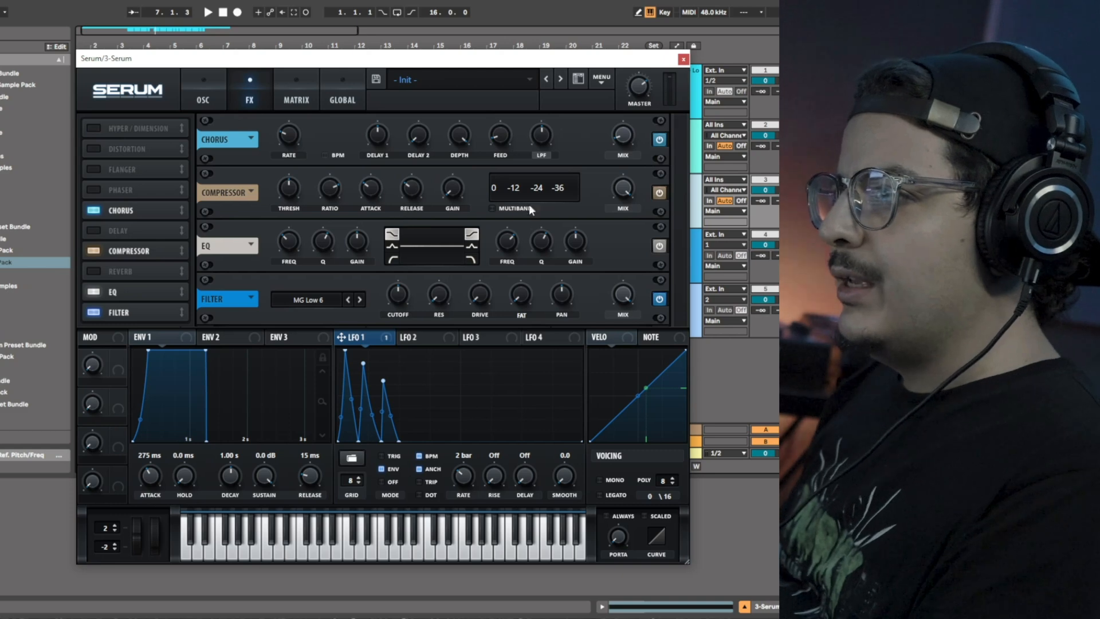
Raise the chorus LPF and assign LFO 1 to modulate the EQ's high-band gain, then audition it.
{"action": "left_click_drag", "start_coordinate": [547, 138], "coordinate": [553, 129]}
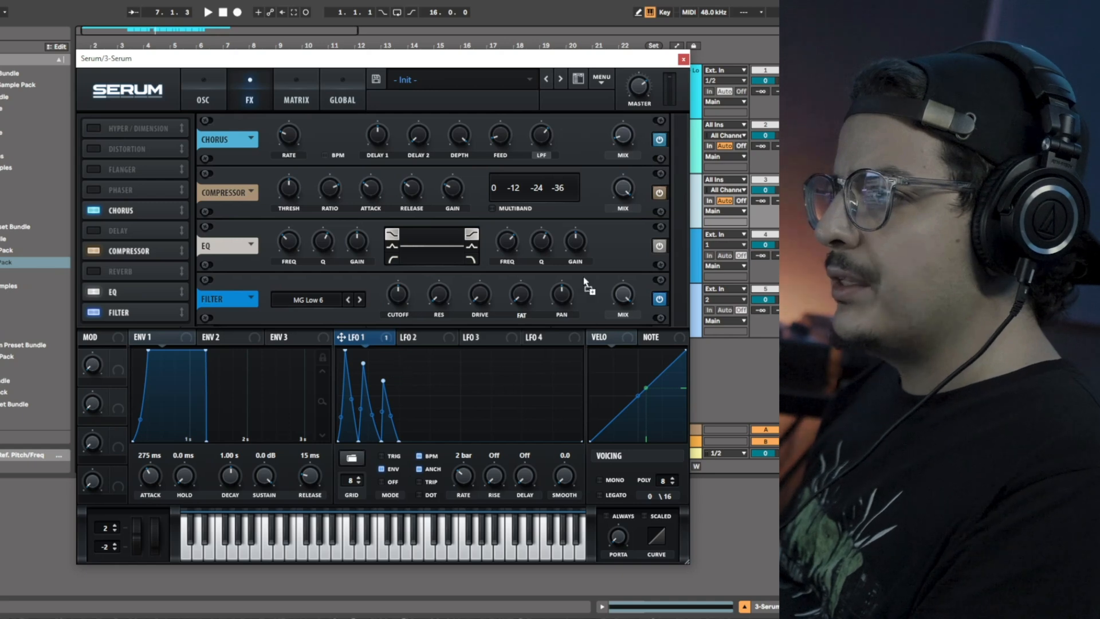
{"action": "left_click_drag", "start_coordinate": [575, 251], "coordinate": [522, 273]}
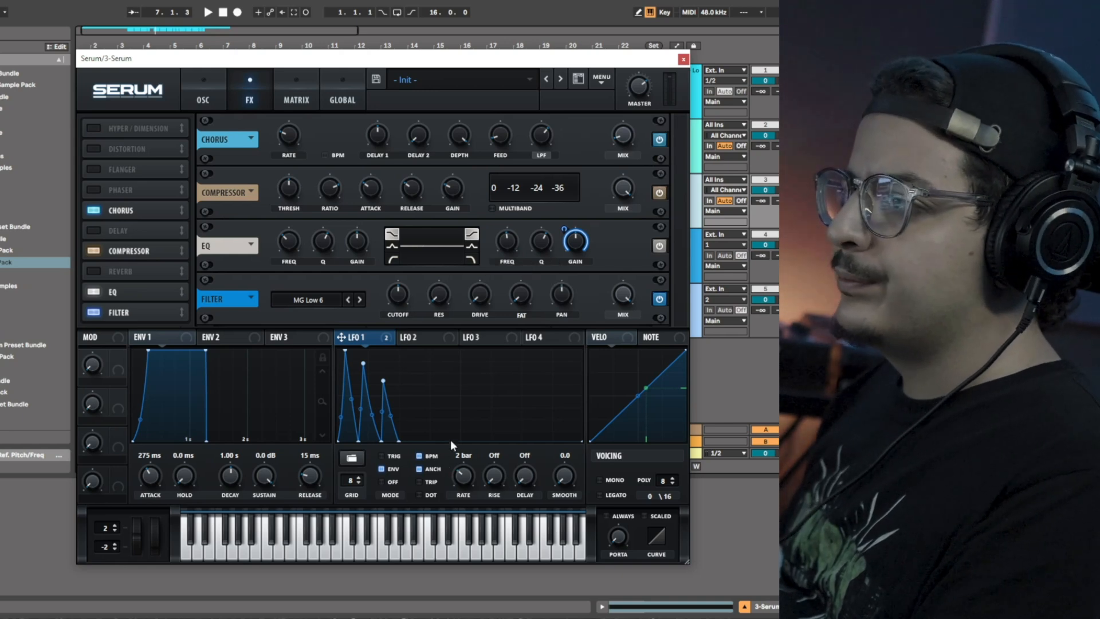
{"action": "key", "text": "space"}
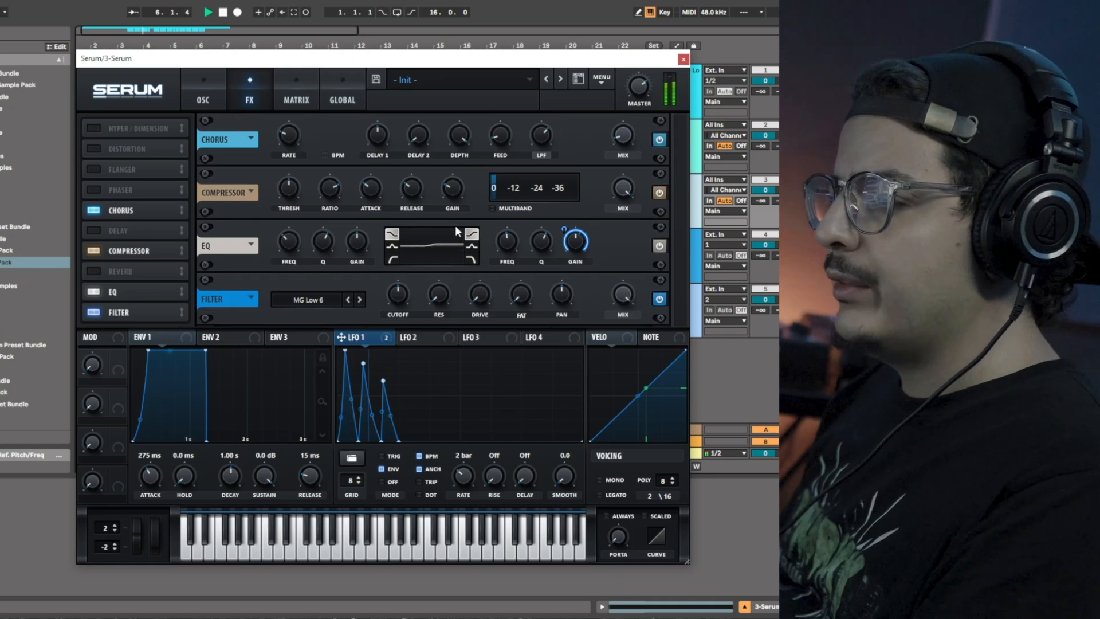
{"action": "key", "text": "space"}
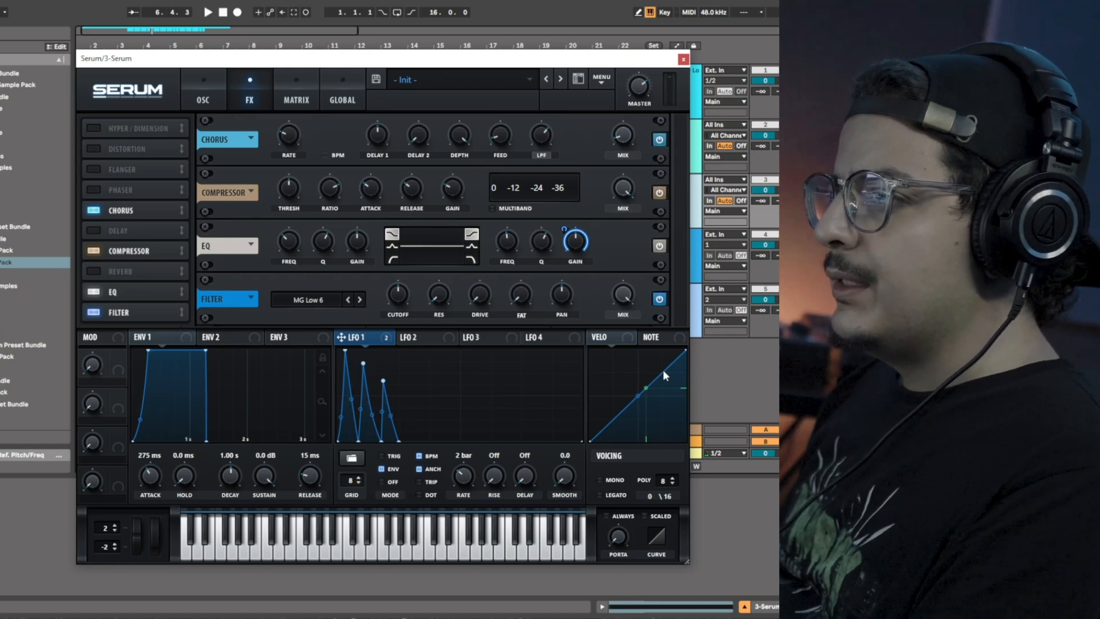
Assign LFO 1 to modulate the FX filter's cutoff and play the patch.
{"action": "left_click_drag", "start_coordinate": [359, 339], "coordinate": [421, 359]}
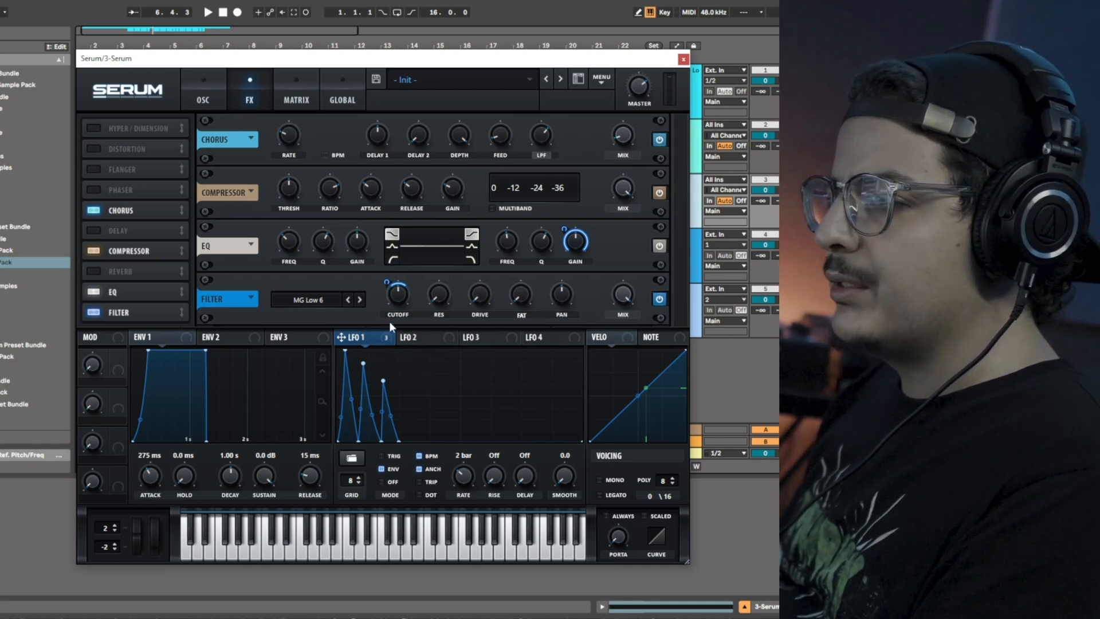
{"action": "key", "text": "space"}
{"action": "mouse_move", "coordinate": [401, 298]}
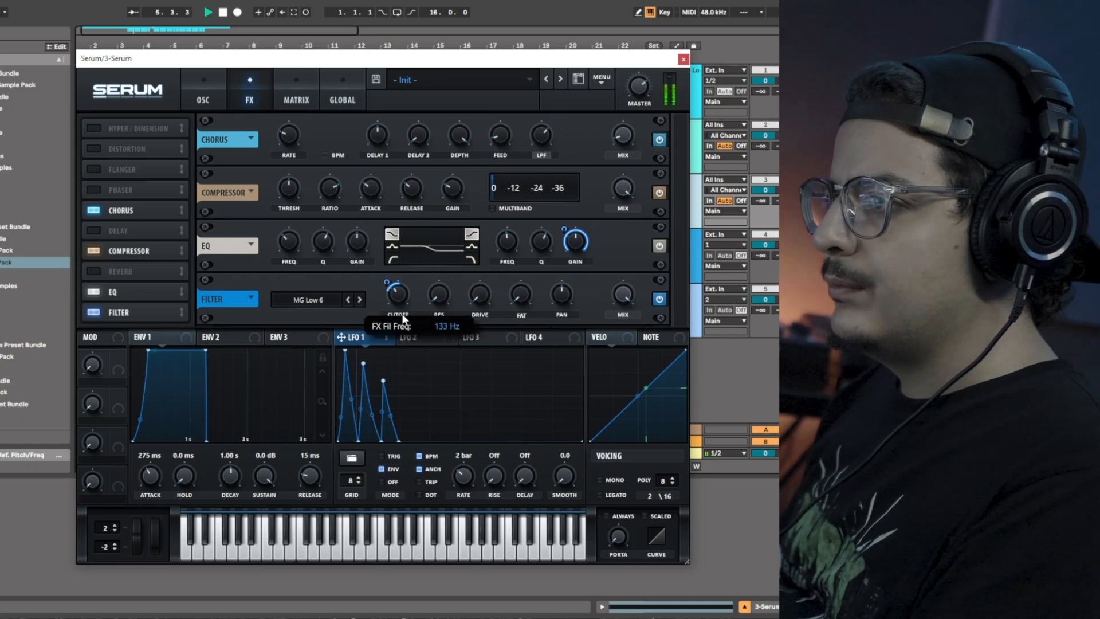
{"action": "mouse_move", "coordinate": [388, 281]}
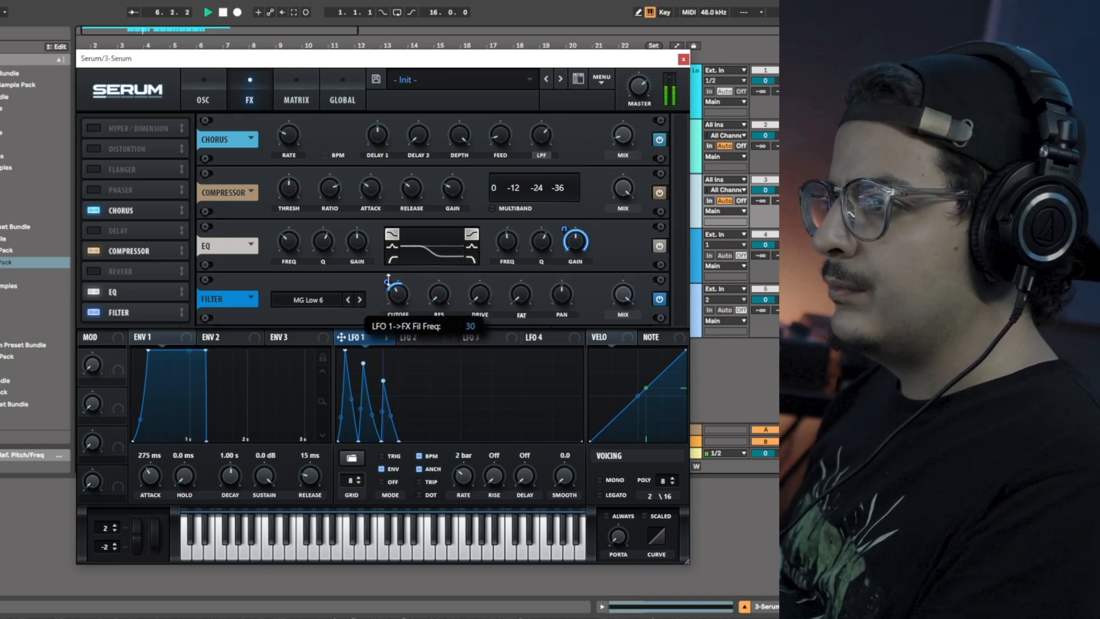